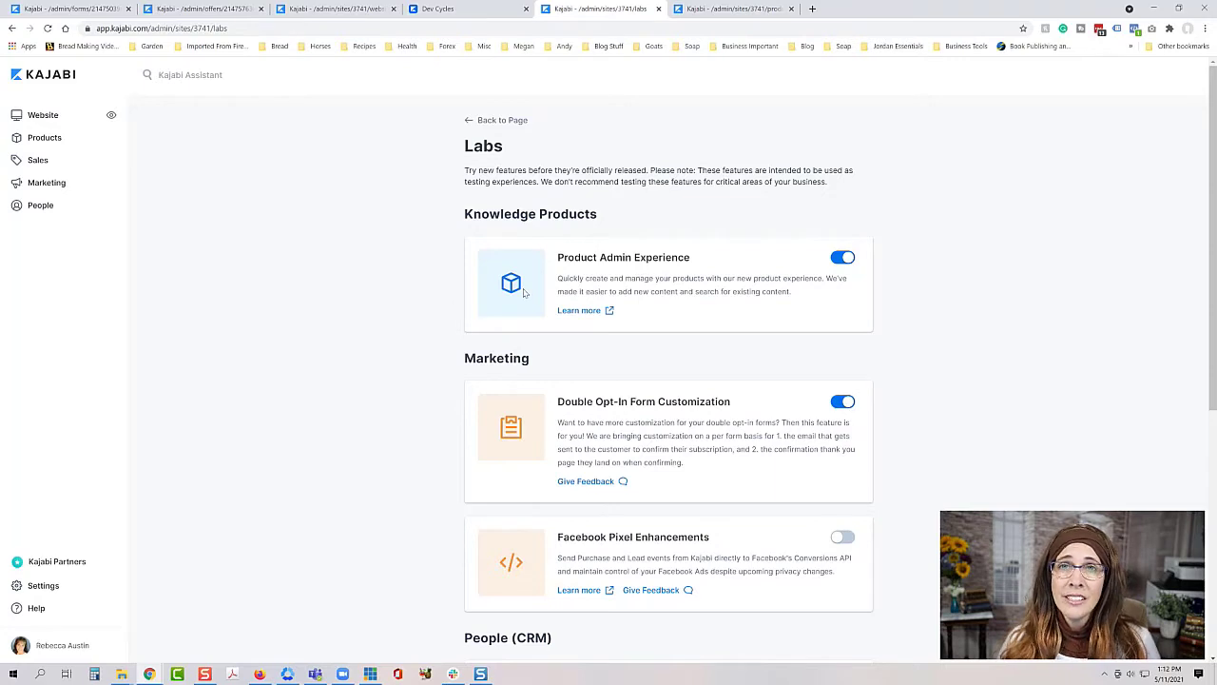
Turn off the Product Admin Experience feature in Labs and reload the Products page to compare its layout
{"action": "left_click", "coordinate": [719, 12]}
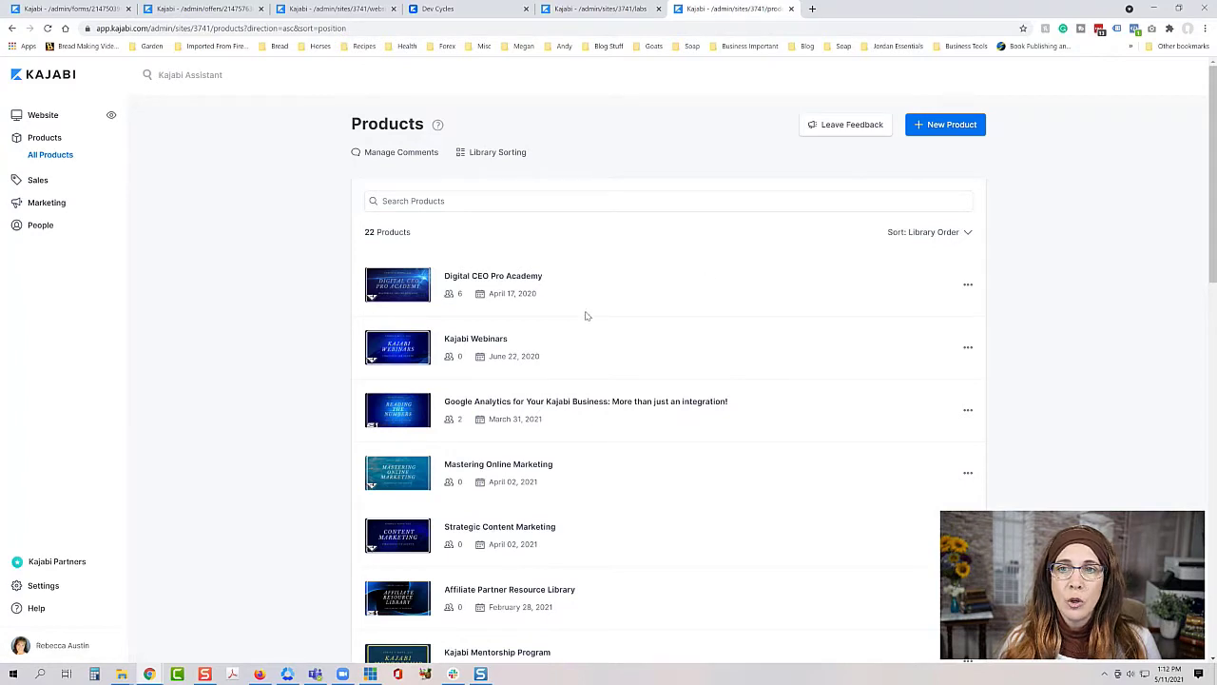
{"action": "left_click", "coordinate": [571, 12]}
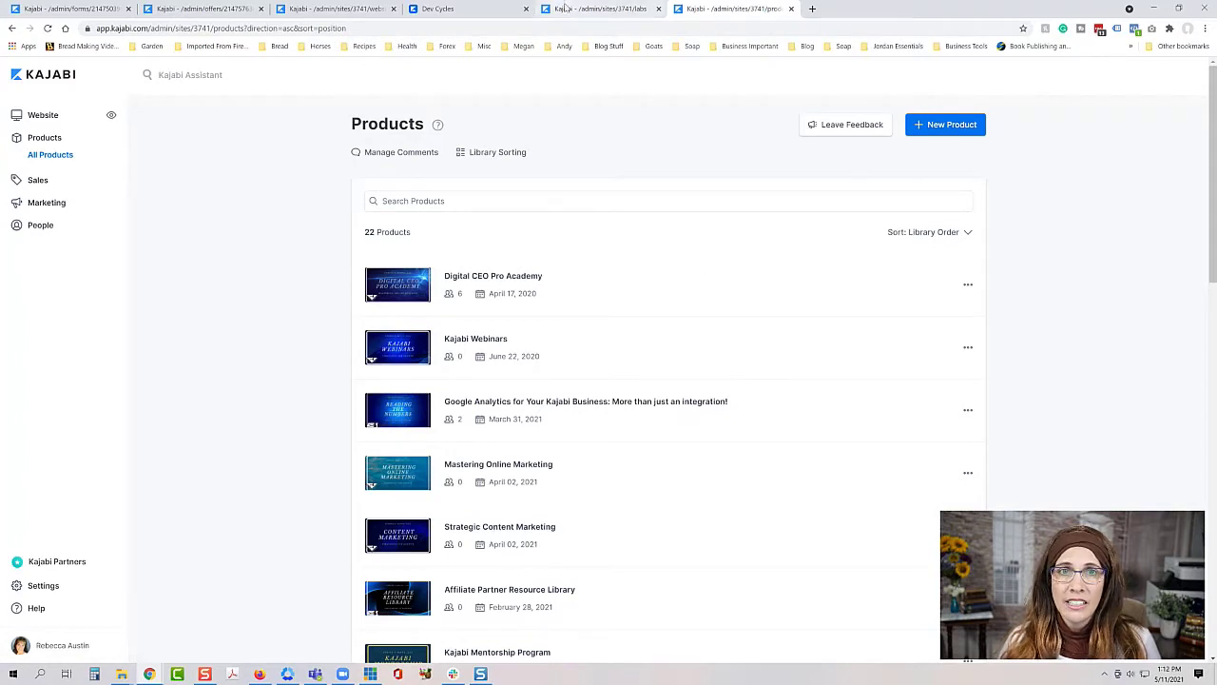
{"action": "left_click", "coordinate": [838, 258]}
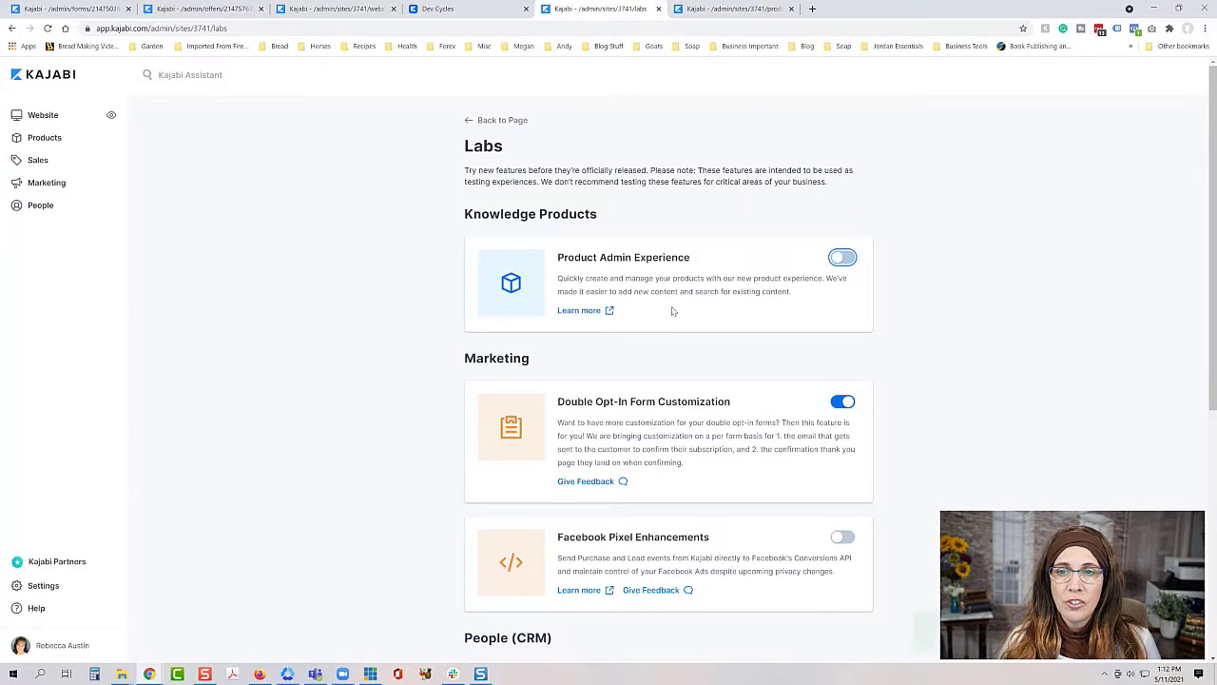
{"action": "left_click", "coordinate": [725, 11]}
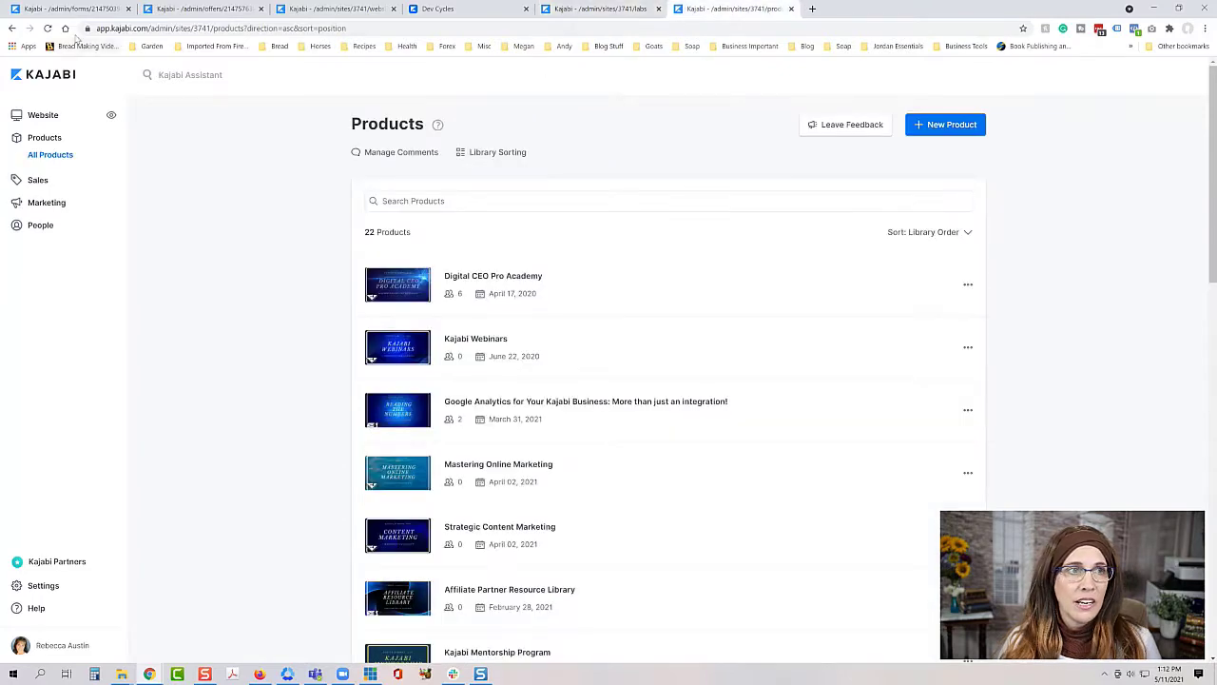
{"action": "left_click", "coordinate": [50, 28]}
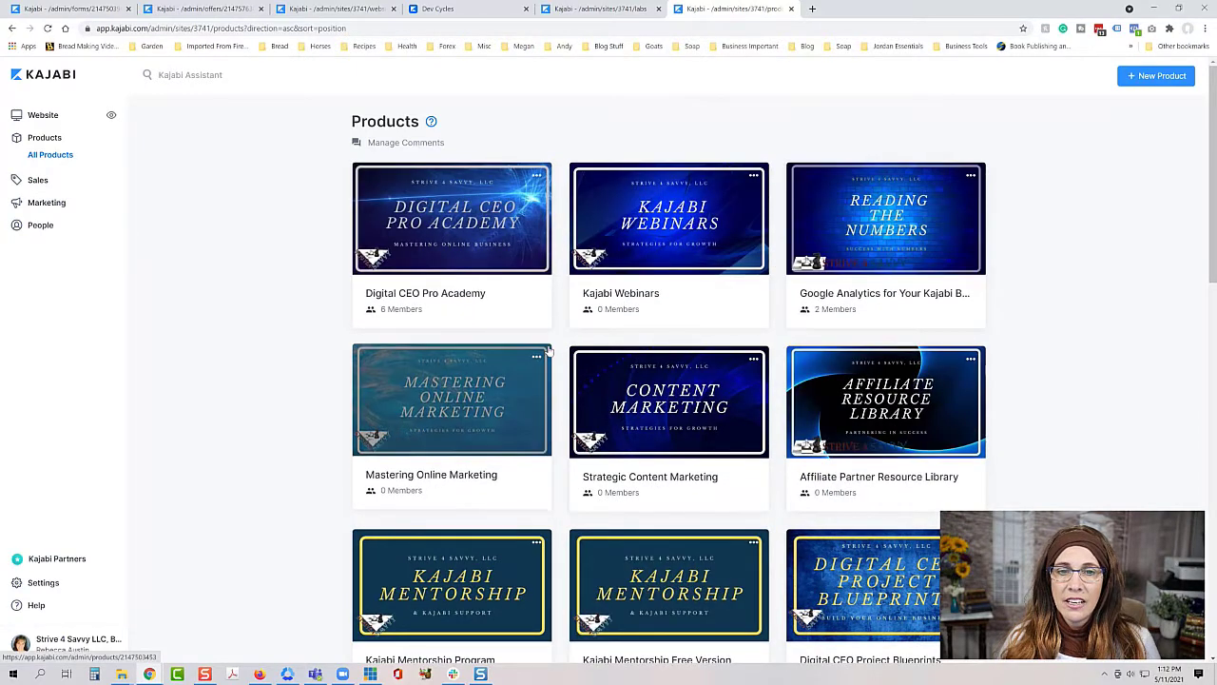
{"action": "left_click_drag", "start_coordinate": [647, 241], "coordinate": [618, 273]}
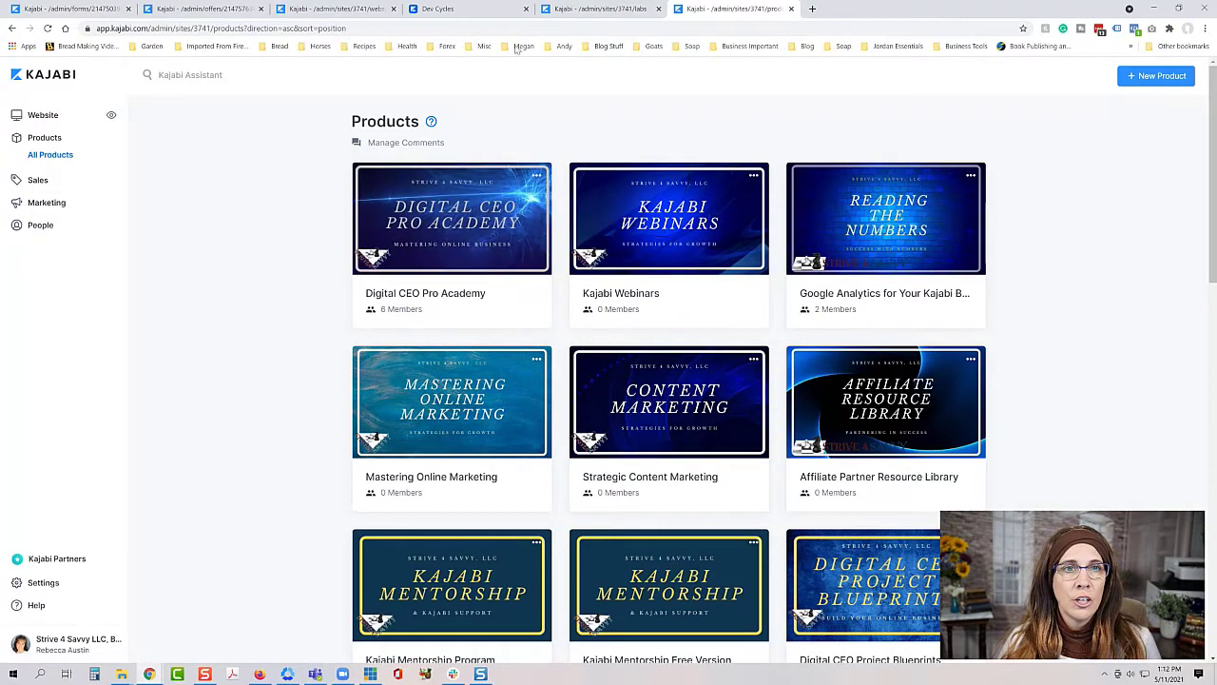
Turn the Product Admin Experience feature back on in Labs and reload the Products page
{"action": "left_click", "coordinate": [594, 8]}
{"action": "left_click", "coordinate": [842, 256]}
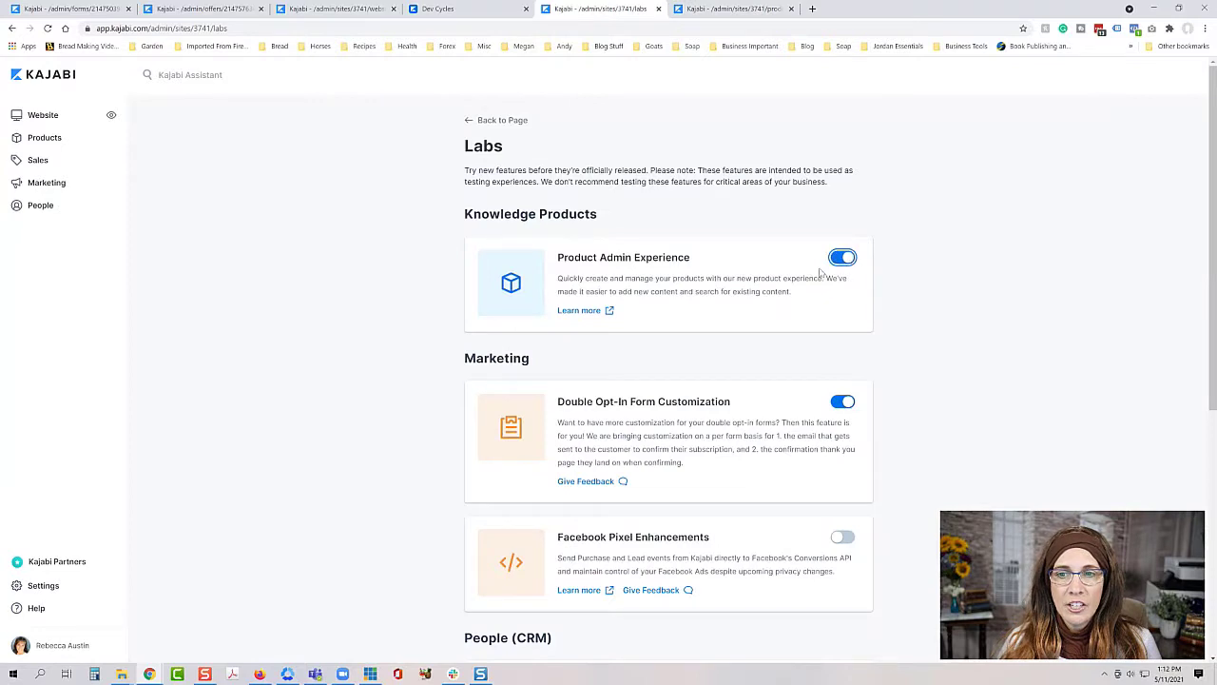
{"action": "left_click", "coordinate": [725, 10]}
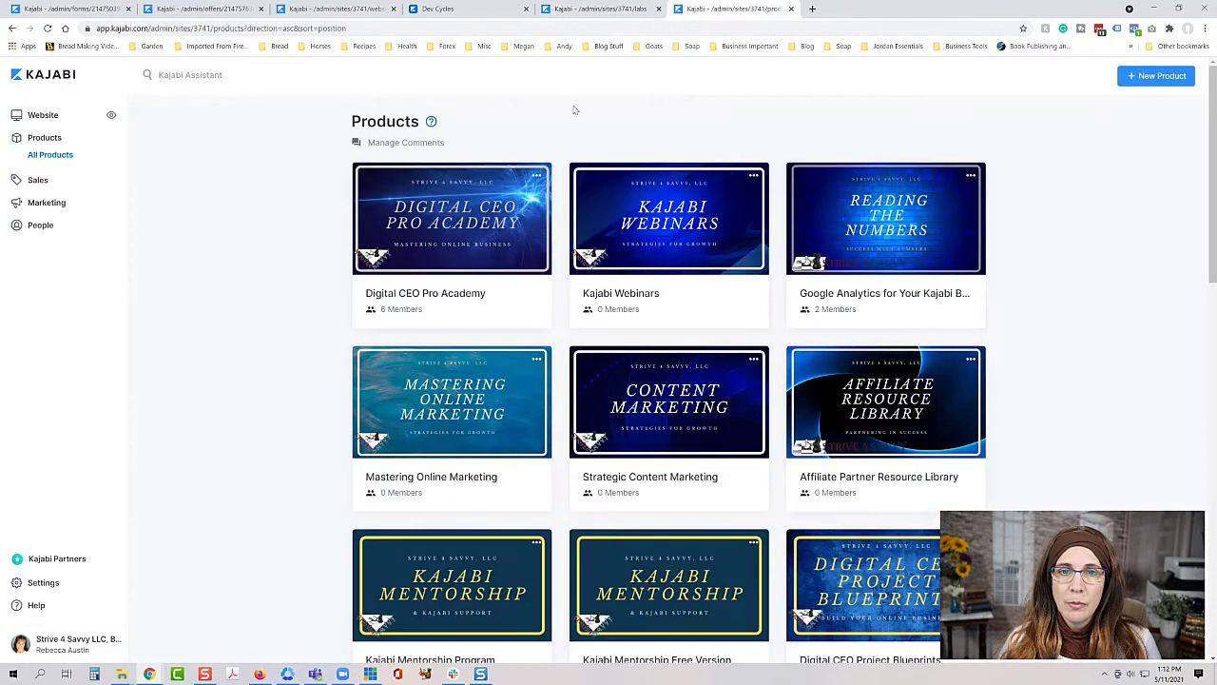
{"action": "left_click", "coordinate": [48, 29]}
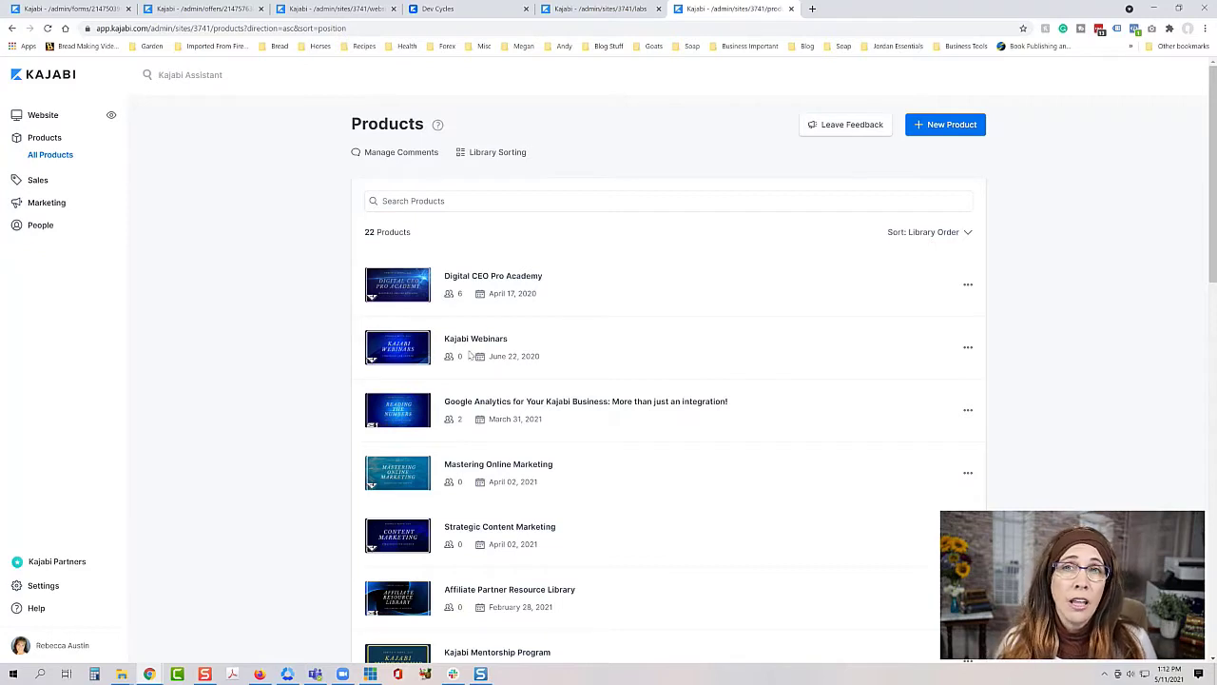
Examine the product sort options and the Library Sorting page, and return to the Products list
{"action": "left_click", "coordinate": [955, 234]}
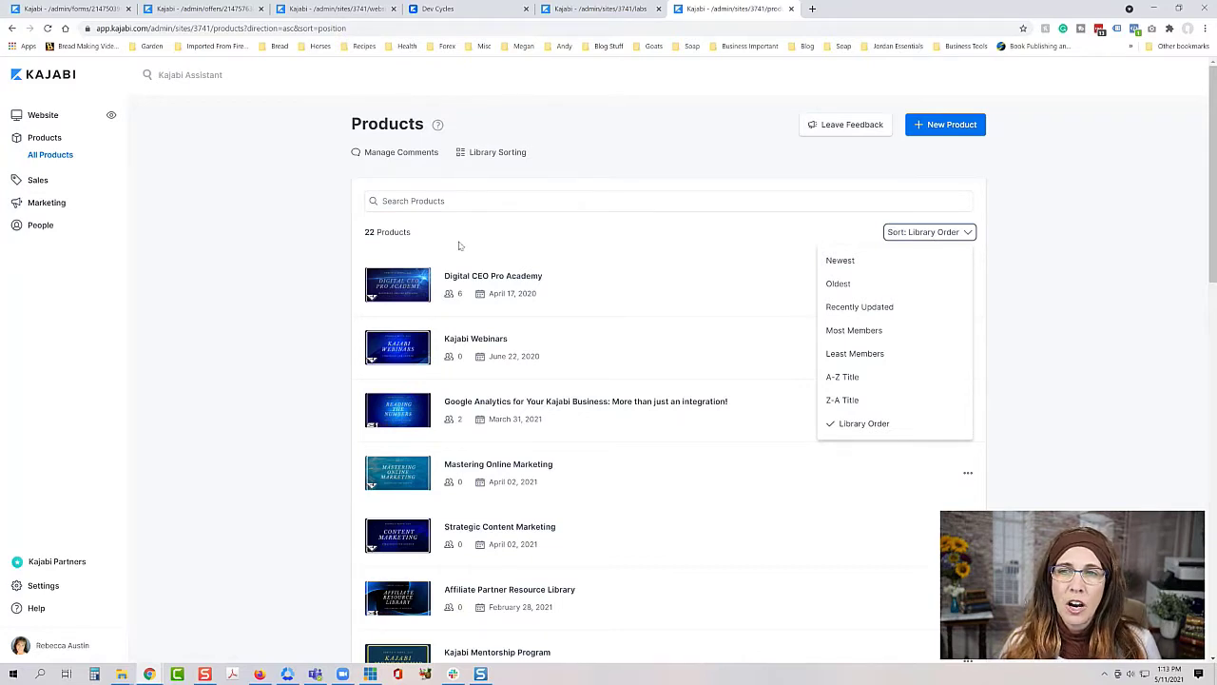
{"action": "left_click", "coordinate": [485, 155]}
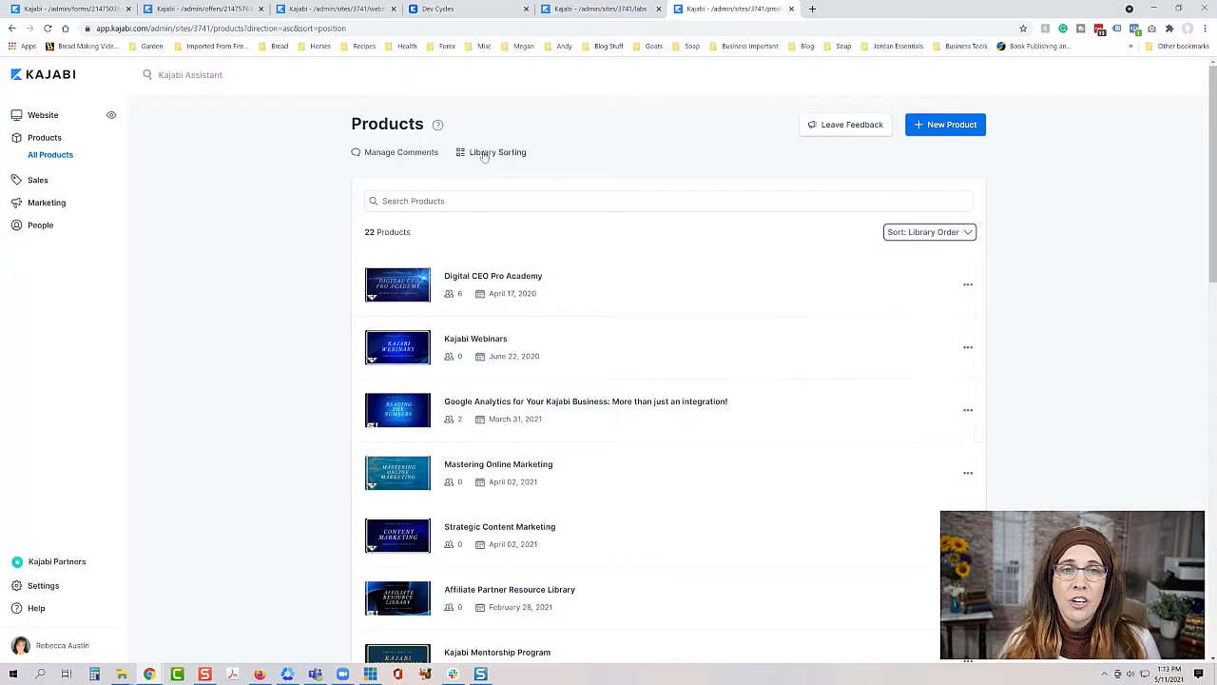
{"action": "left_click", "coordinate": [486, 154]}
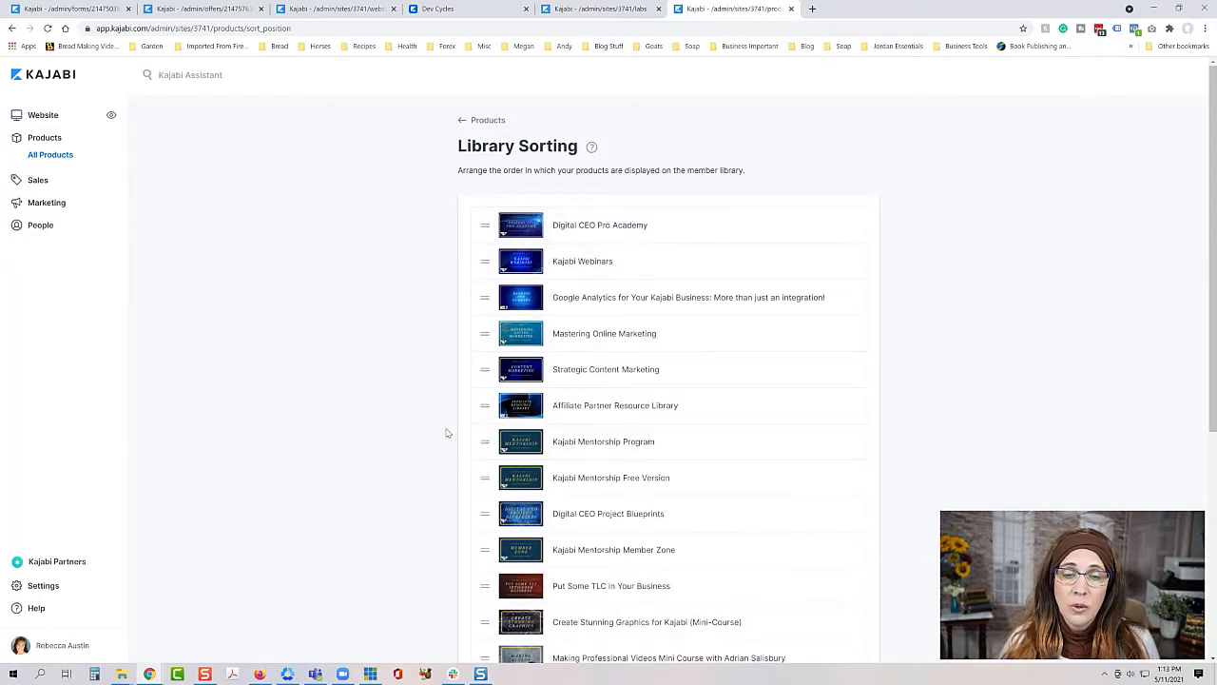
{"action": "left_click", "coordinate": [487, 120]}
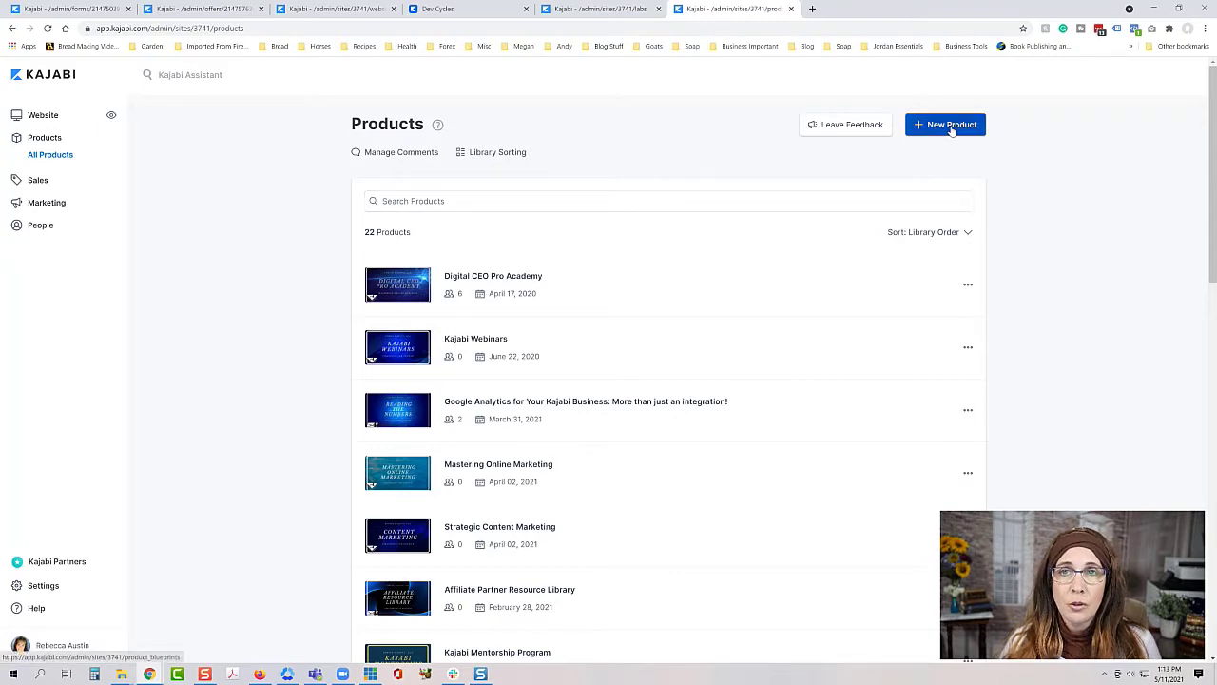
Review the Labs marketing features and the opt-in settings of the Strategy Quiz Form
{"action": "left_click", "coordinate": [585, 12]}
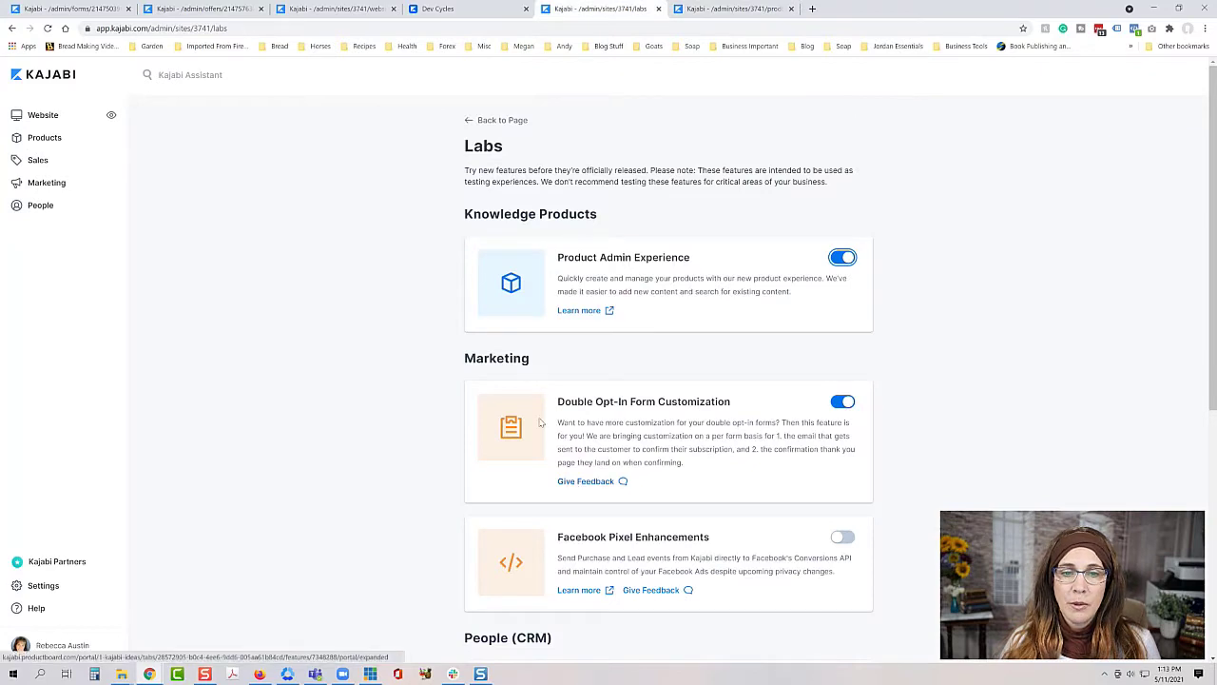
{"action": "scroll", "coordinate": [540, 421], "scroll_direction": "down", "scroll_amount": 3}
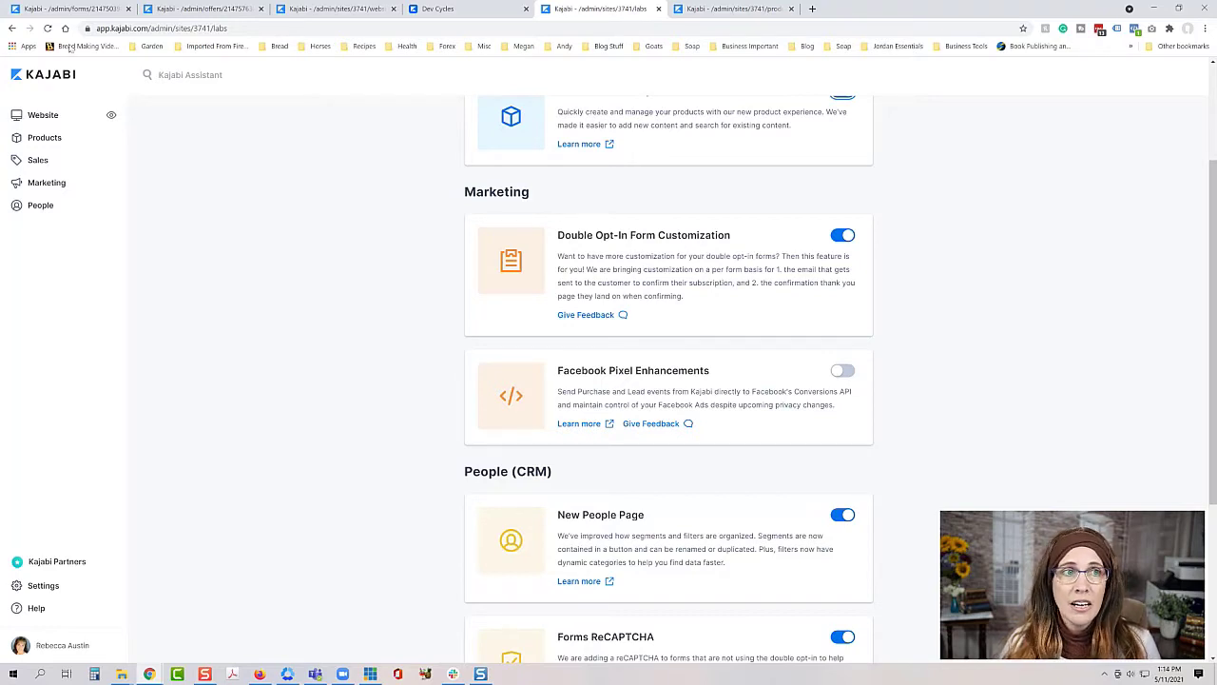
{"action": "left_click", "coordinate": [75, 15]}
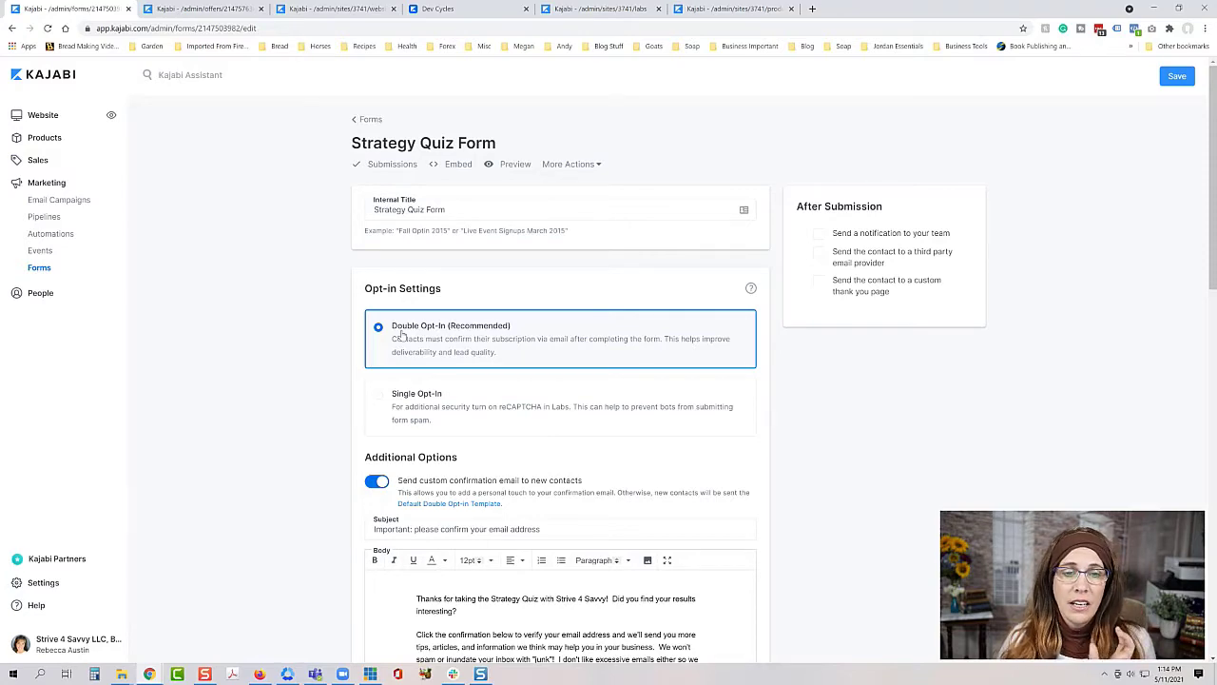
{"action": "scroll", "coordinate": [402, 335], "scroll_direction": "down", "scroll_amount": 3}
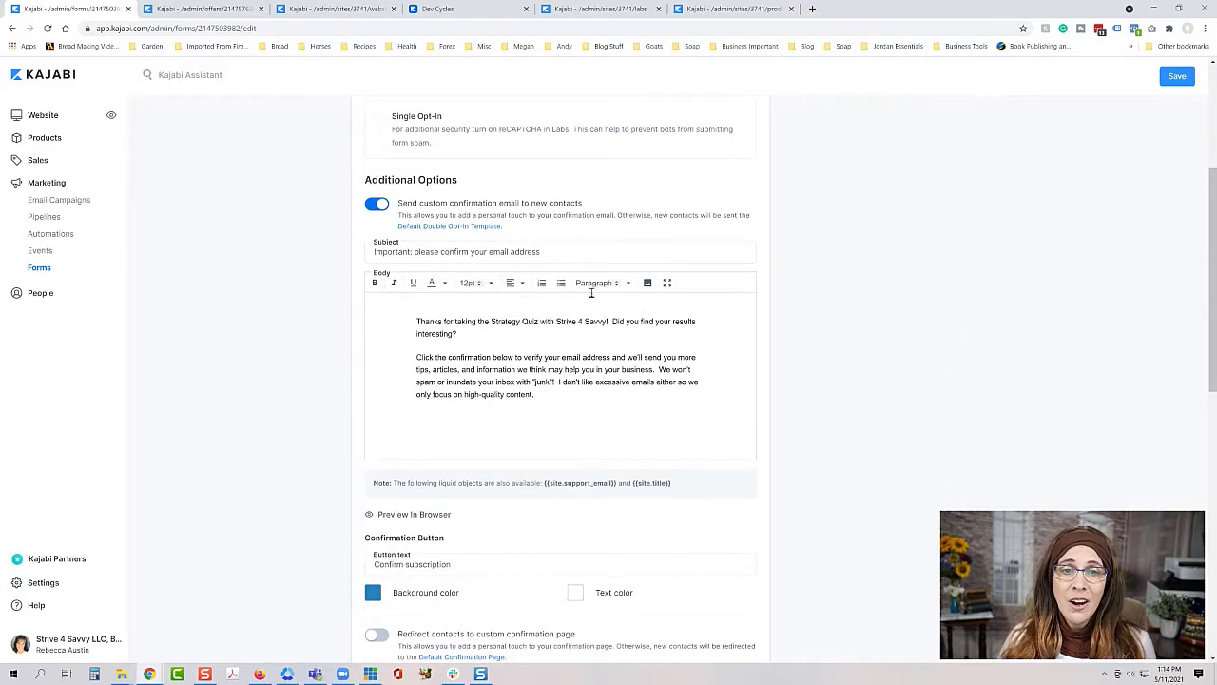
Turn the form's custom confirmation email for new contacts off and back on
{"action": "scroll", "coordinate": [402, 443], "scroll_direction": "up", "scroll_amount": 1}
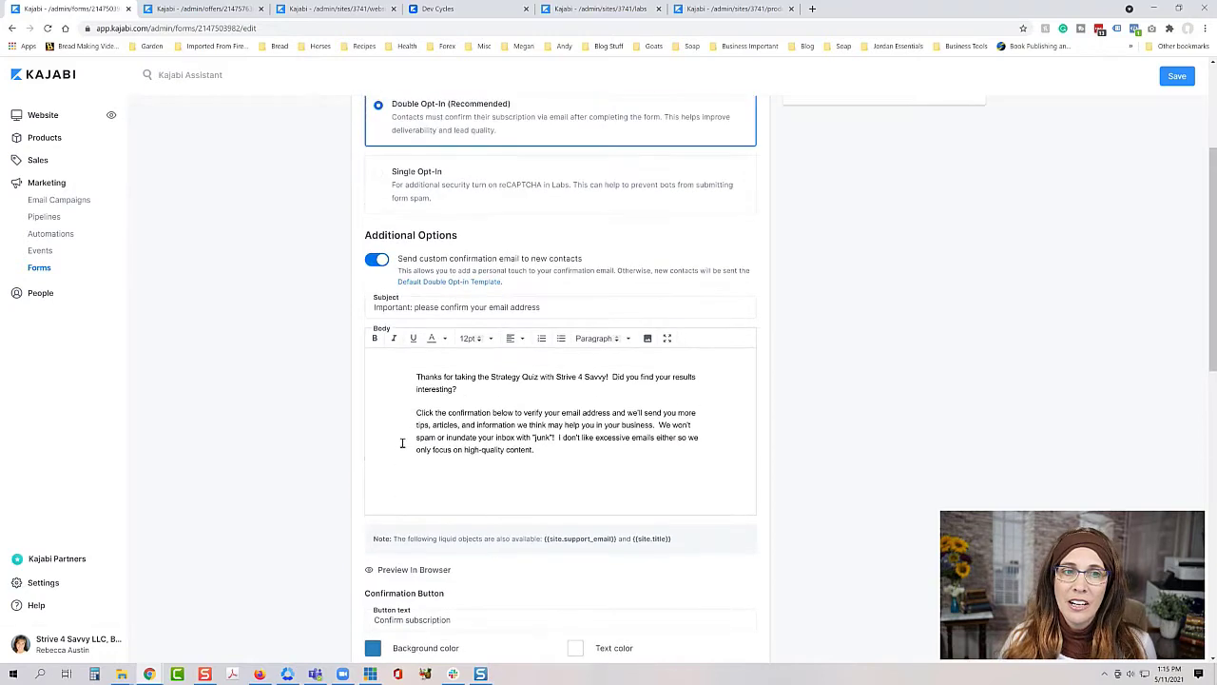
{"action": "left_click", "coordinate": [372, 267]}
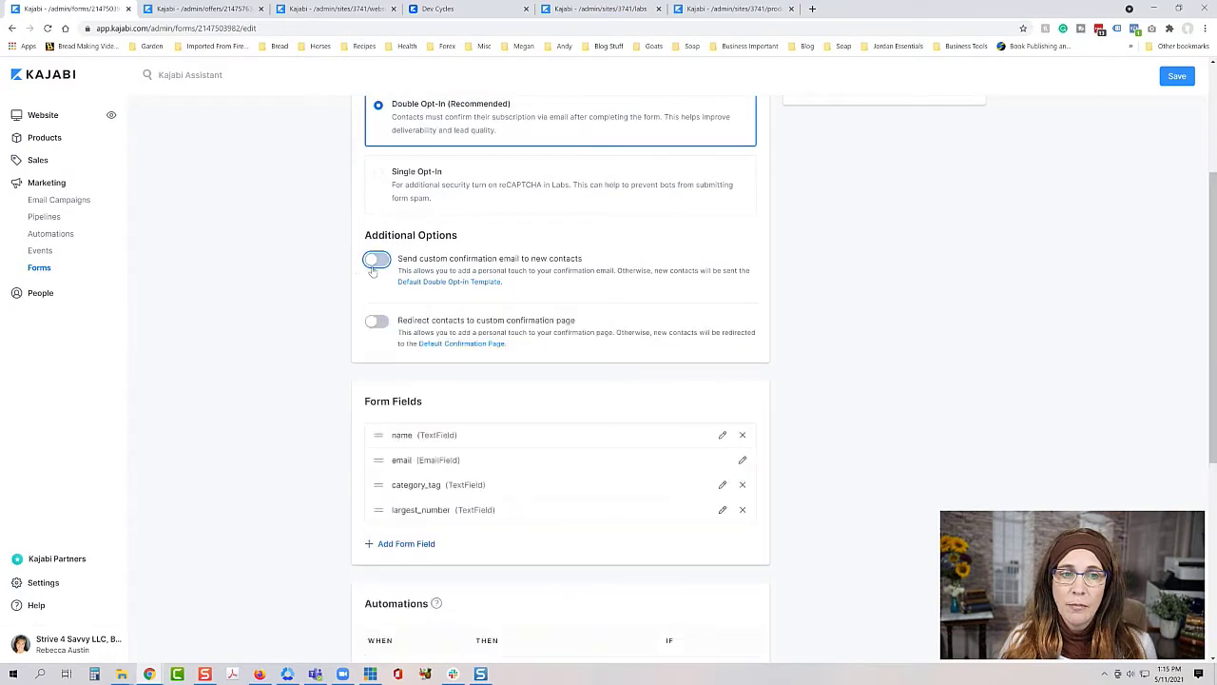
{"action": "left_click", "coordinate": [374, 265]}
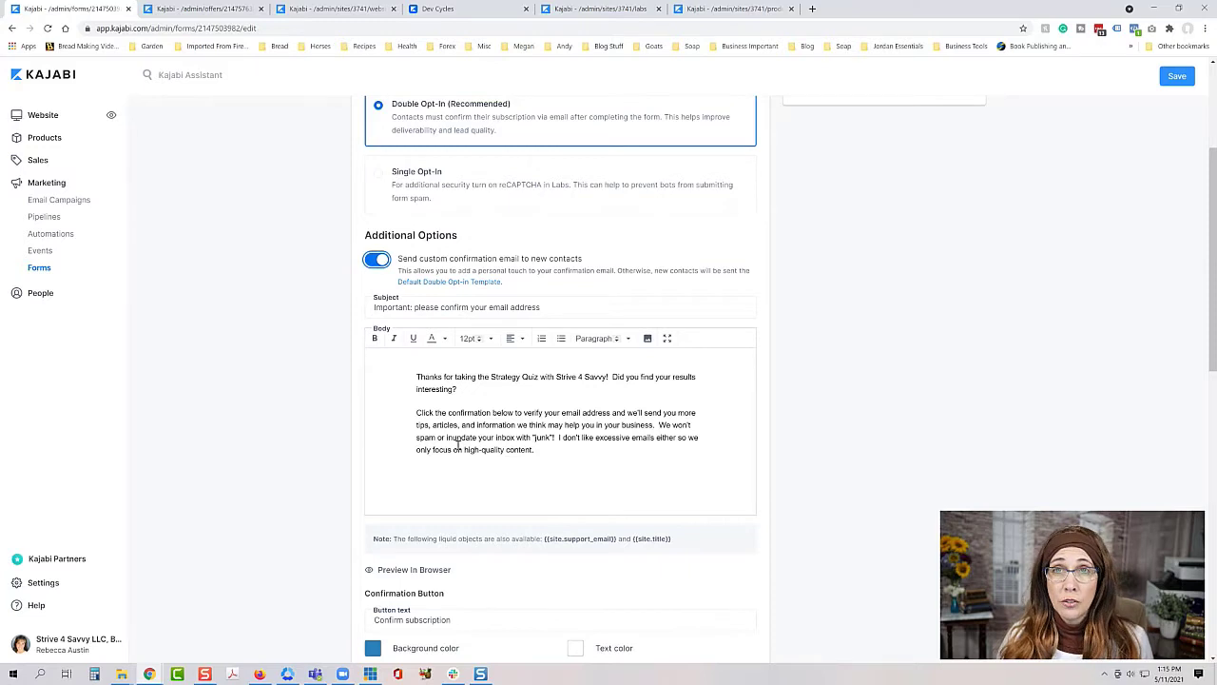
Enable redirecting contacts to a custom confirmation page in the form's additional options
{"action": "scroll", "coordinate": [457, 444], "scroll_direction": "down", "scroll_amount": 2}
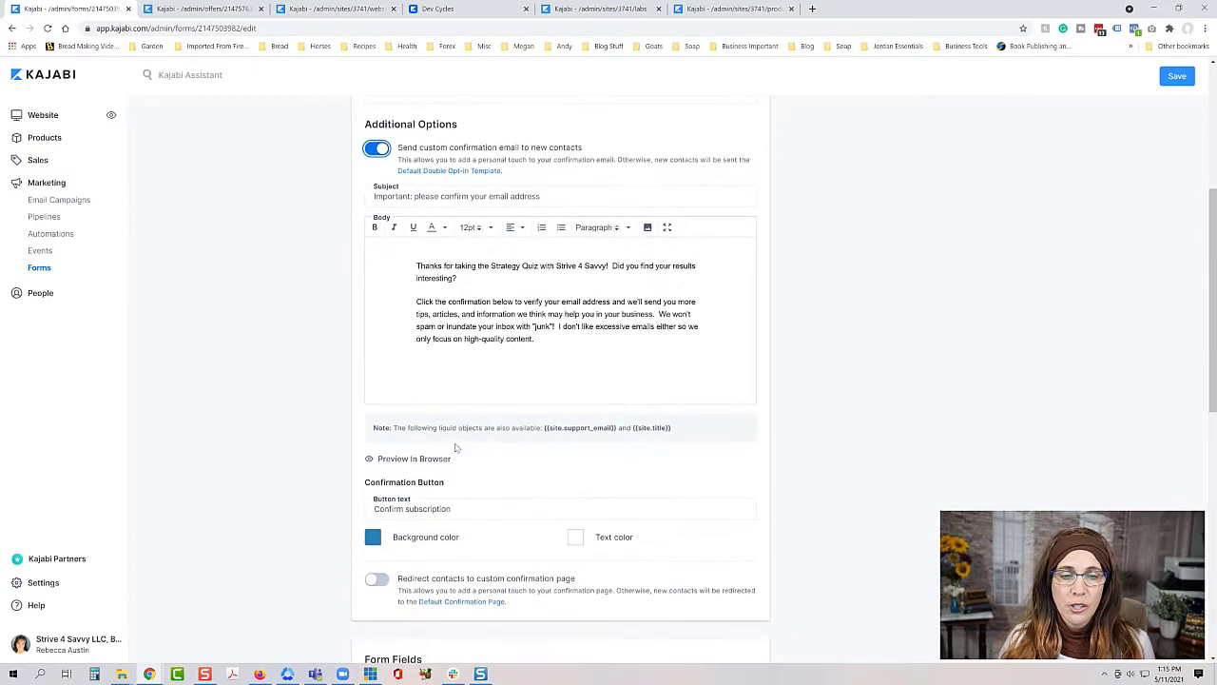
{"action": "scroll", "coordinate": [456, 460], "scroll_direction": "down", "scroll_amount": 2}
{"action": "left_click", "coordinate": [376, 357]}
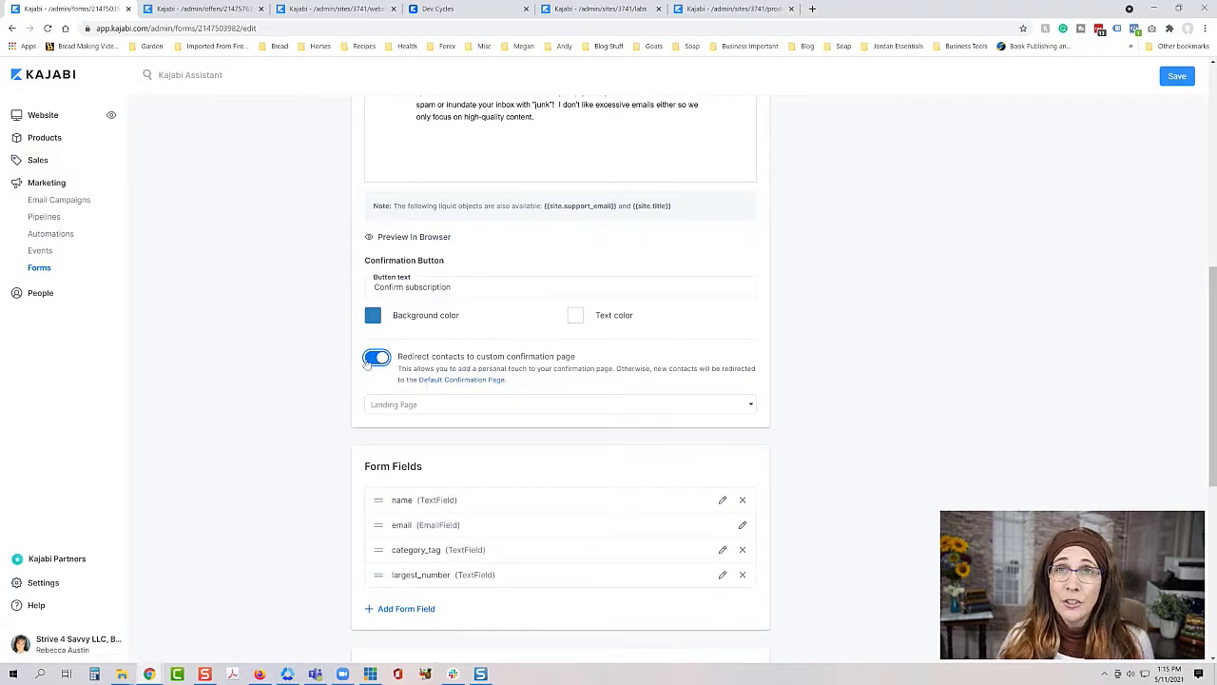
Enable sending contacts to a custom thank you page after submission, and disable it again
{"action": "scroll", "coordinate": [506, 353], "scroll_direction": "up", "scroll_amount": 6}
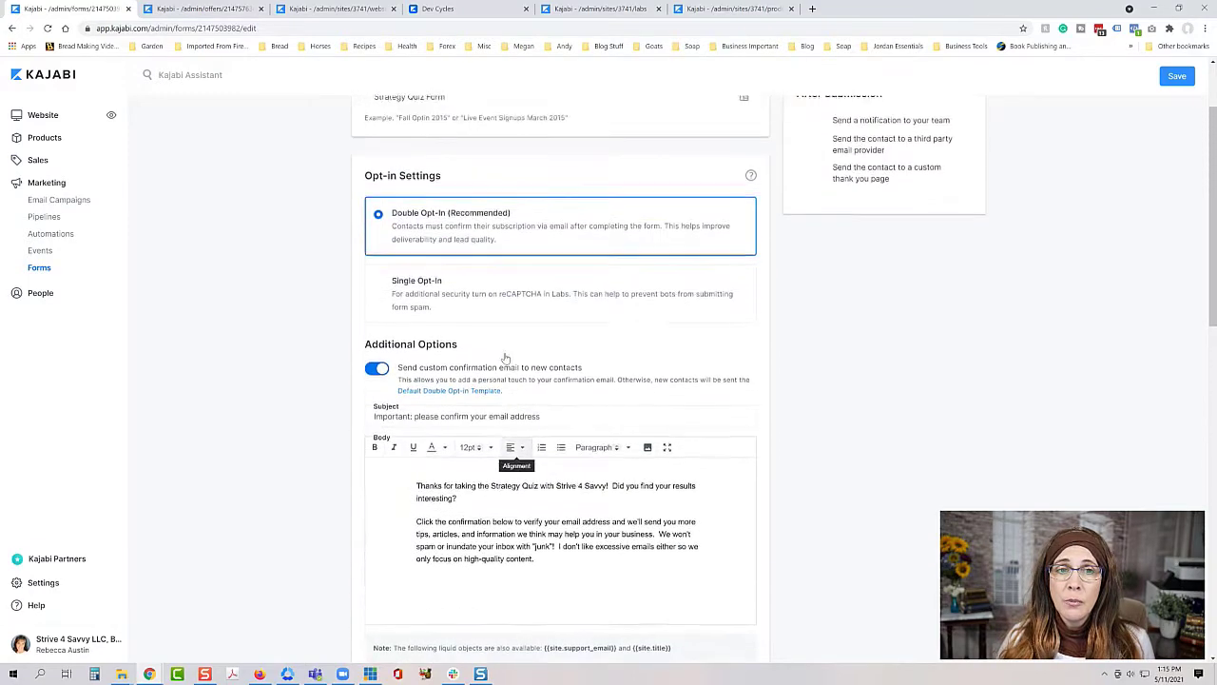
{"action": "left_click", "coordinate": [453, 208]}
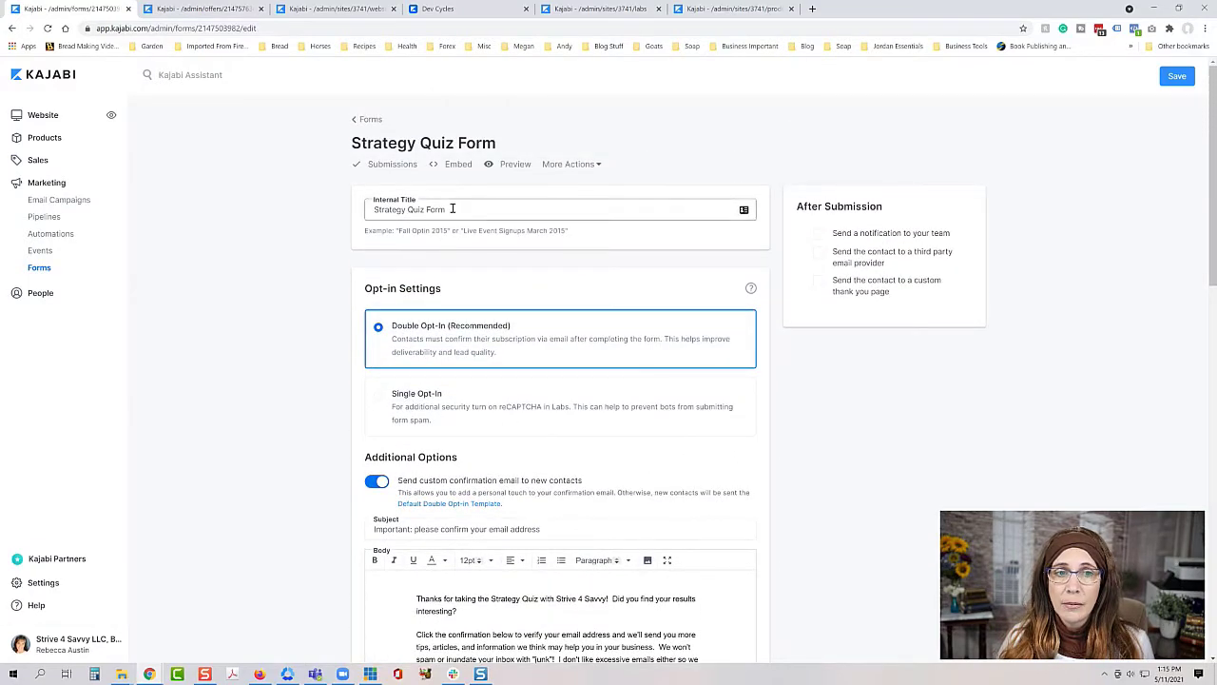
{"action": "left_click", "coordinate": [819, 282]}
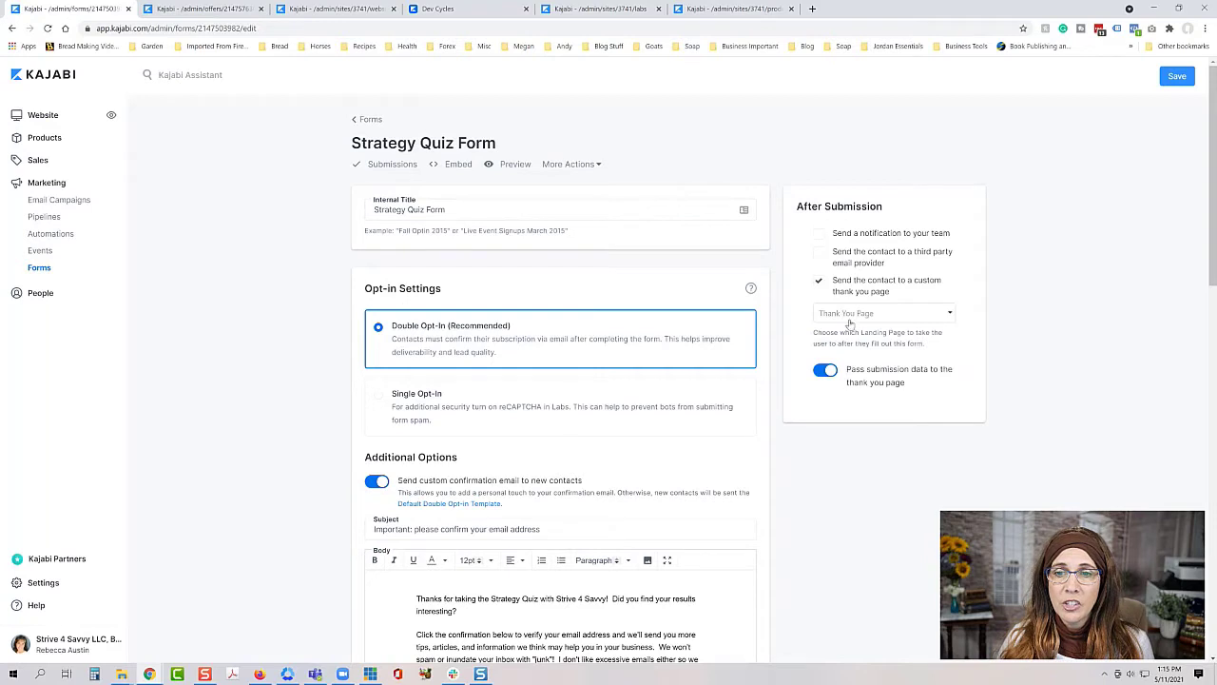
{"action": "left_click", "coordinate": [819, 283]}
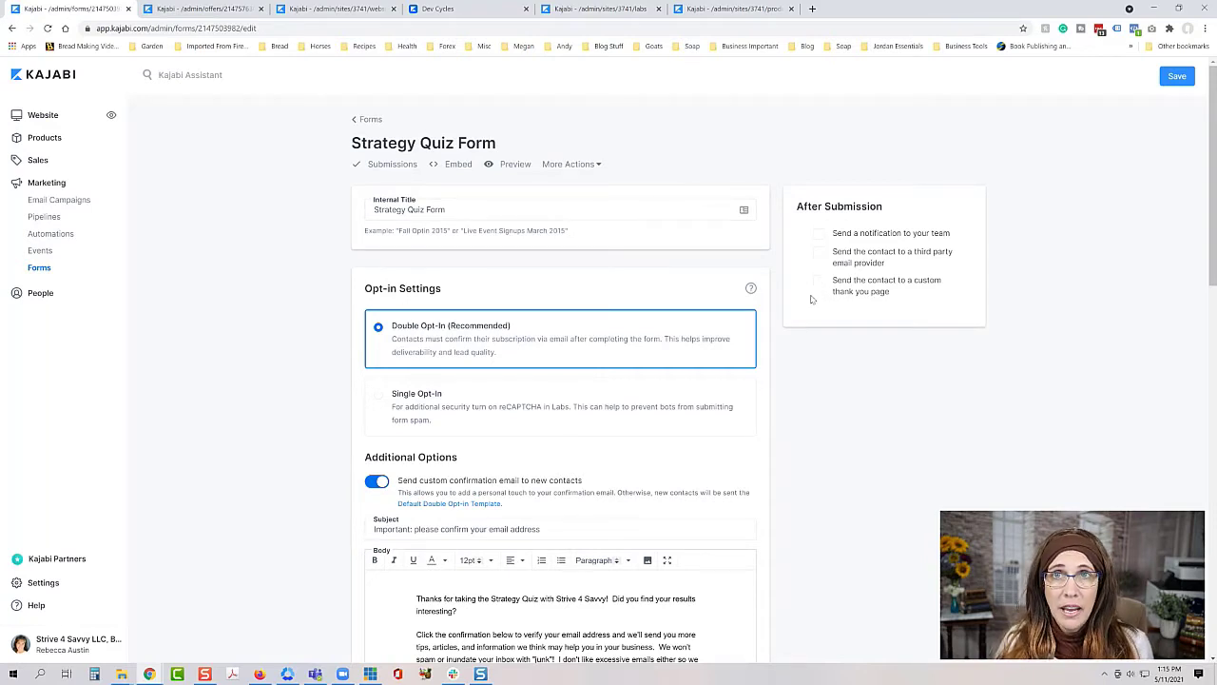
Turn off the form's redirect to a custom confirmation page
{"action": "scroll", "coordinate": [276, 371], "scroll_direction": "down", "scroll_amount": 4}
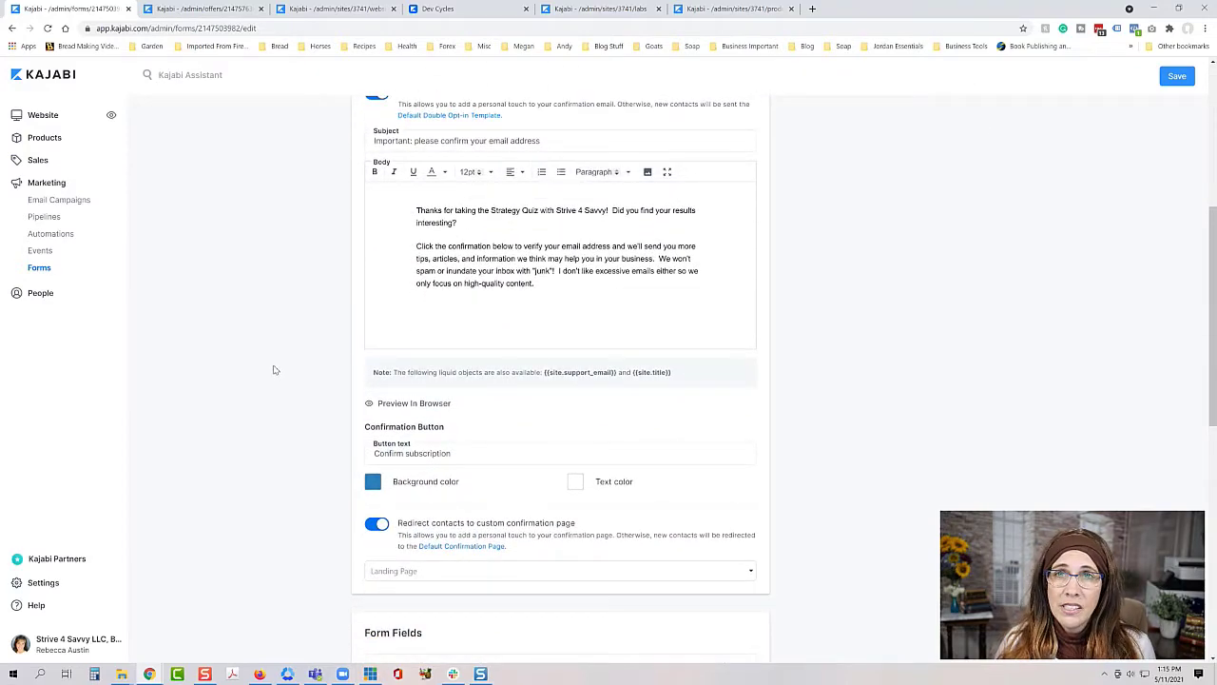
{"action": "scroll", "coordinate": [276, 373], "scroll_direction": "down", "scroll_amount": 1}
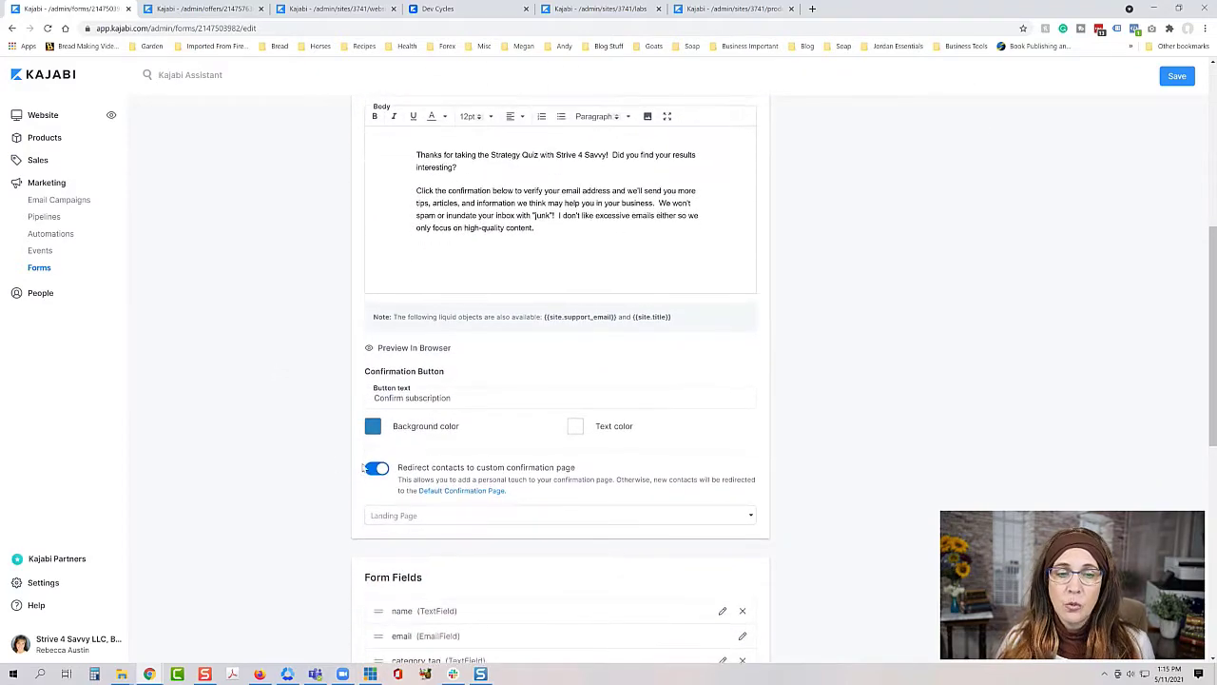
{"action": "left_click", "coordinate": [377, 468]}
Review the remaining Labs features, from Facebook Pixel Enhancements to Add Website Pages
{"action": "scroll", "coordinate": [320, 463], "scroll_direction": "up", "scroll_amount": 4}
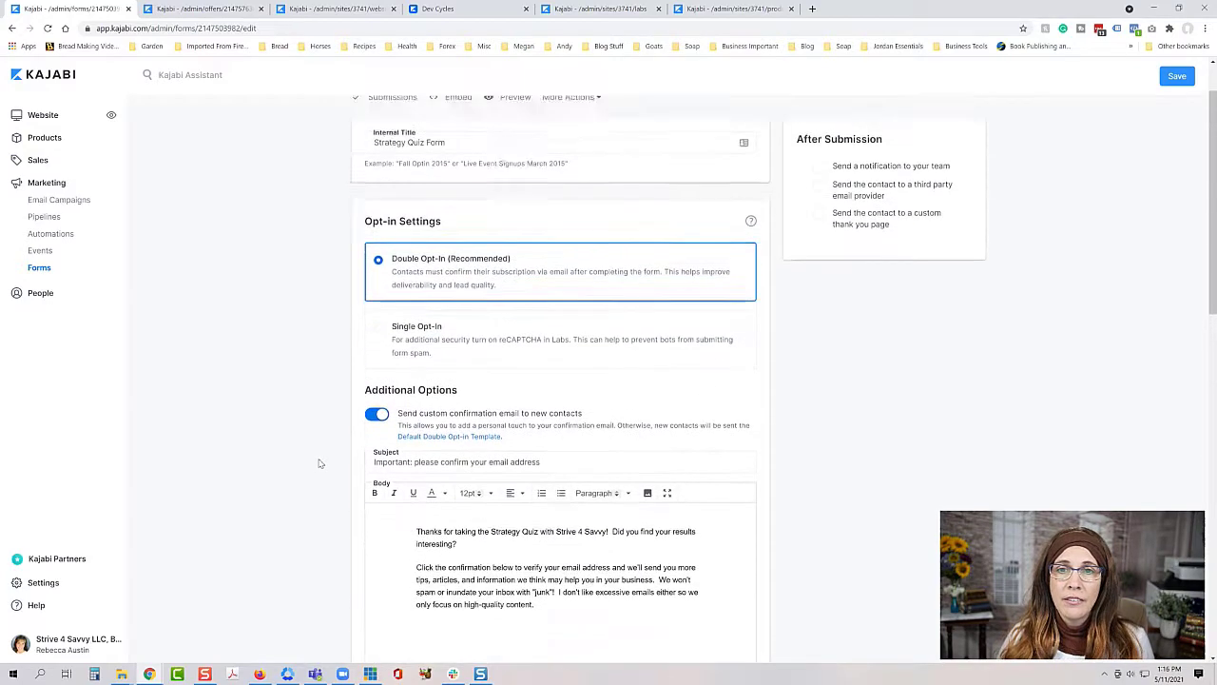
{"action": "scroll", "coordinate": [324, 456], "scroll_direction": "up", "scroll_amount": 2}
{"action": "left_click", "coordinate": [567, 11]}
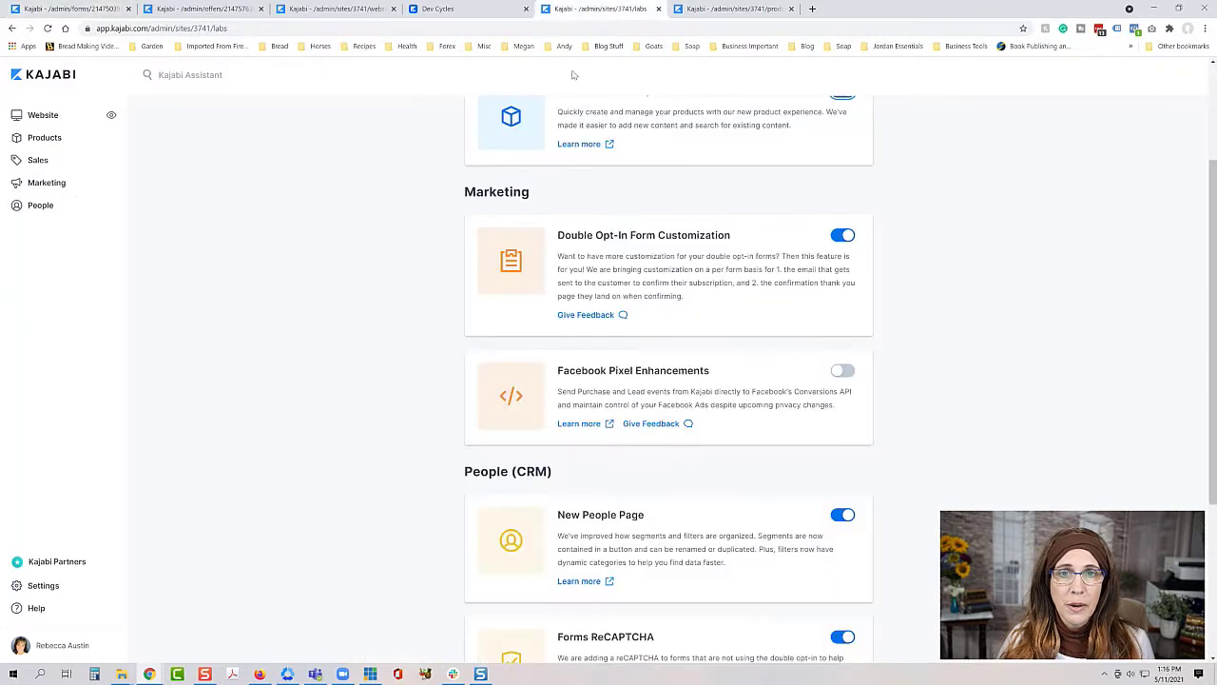
{"action": "scroll", "coordinate": [594, 400], "scroll_direction": "down", "scroll_amount": 2}
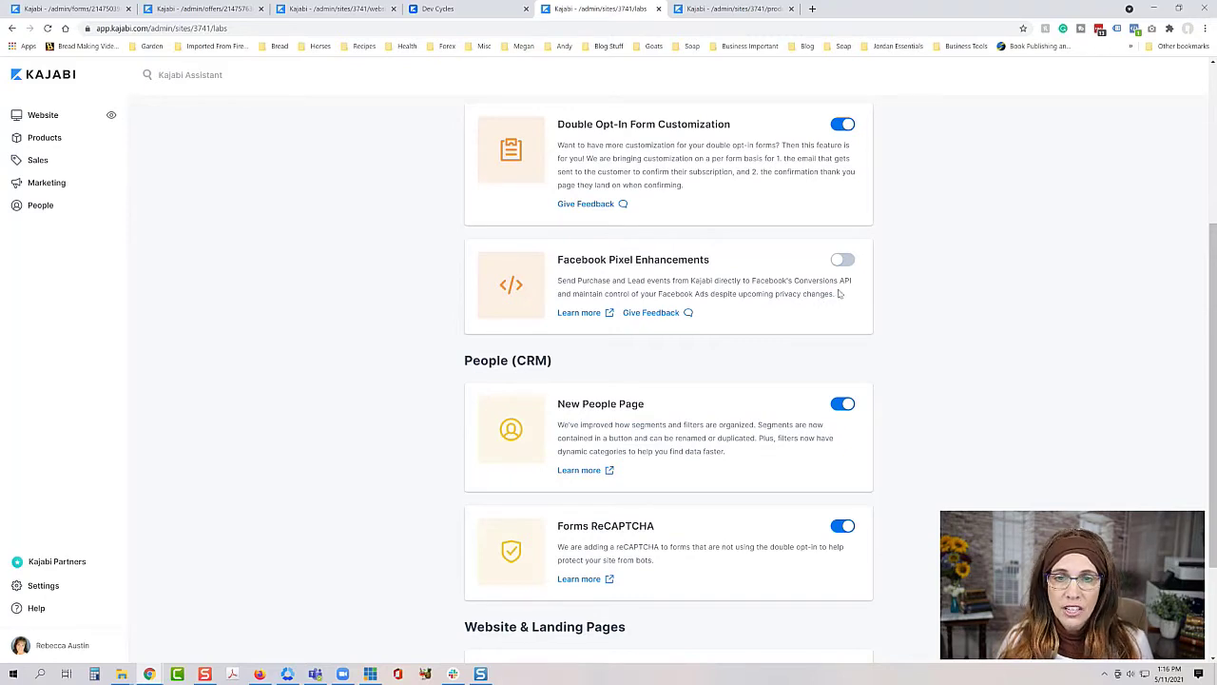
{"action": "scroll", "coordinate": [715, 348], "scroll_direction": "down", "scroll_amount": 2}
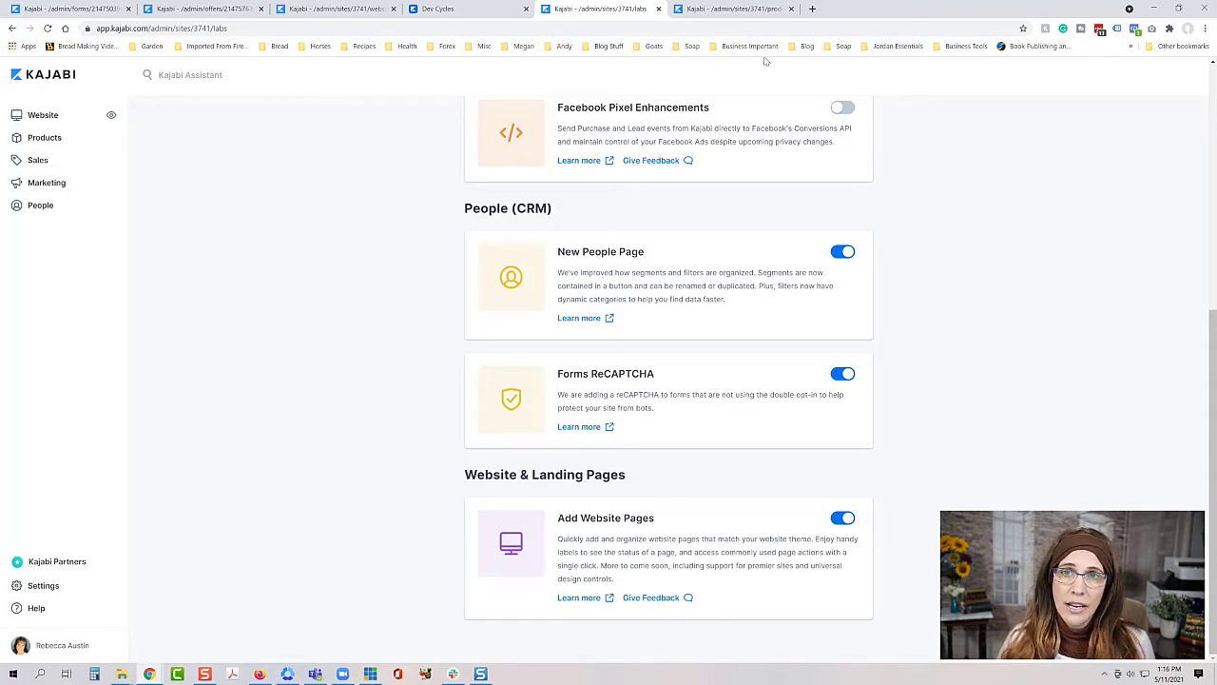
Check the Products page and the Forms ReCAPTCHA feature in Labs, and view the Strategy Quiz Form's Single Opt-In setting
{"action": "left_click", "coordinate": [749, 11]}
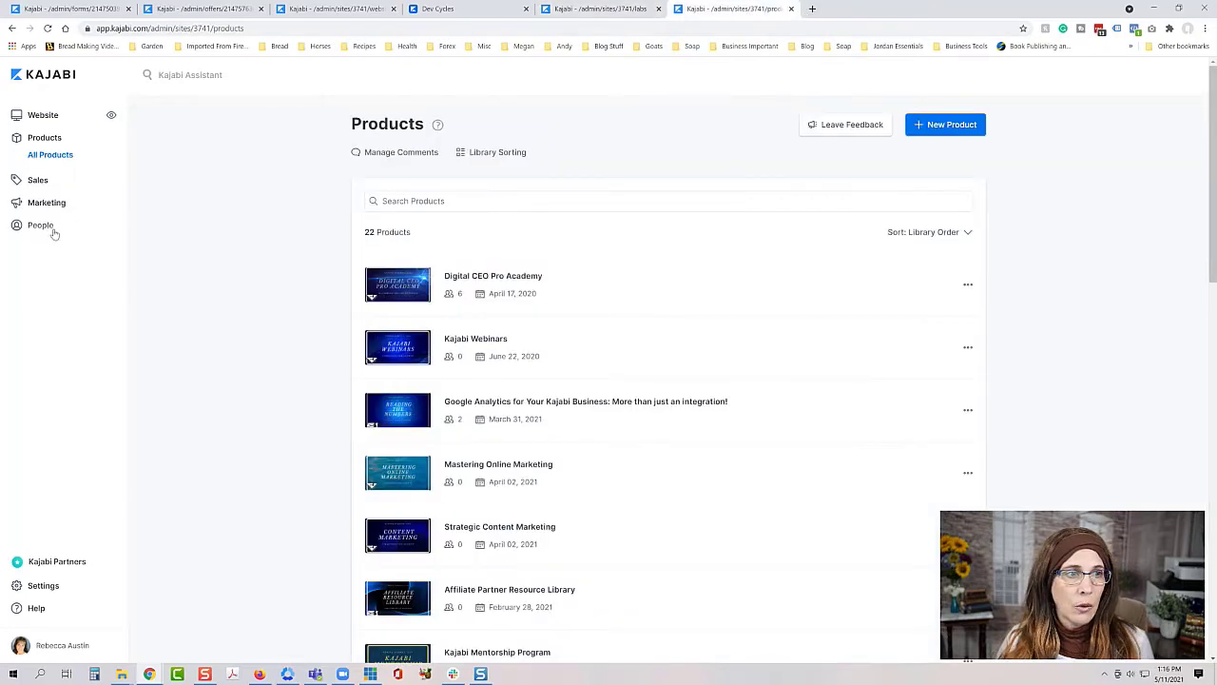
{"action": "left_click", "coordinate": [603, 10]}
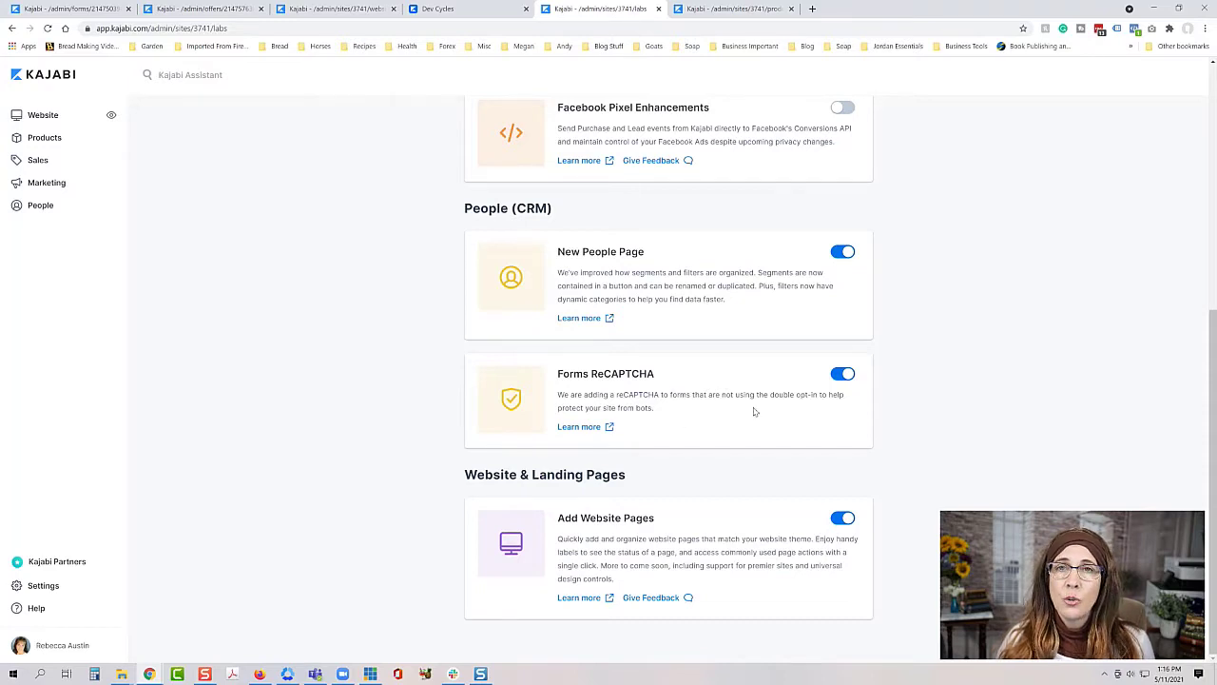
{"action": "left_click", "coordinate": [75, 9]}
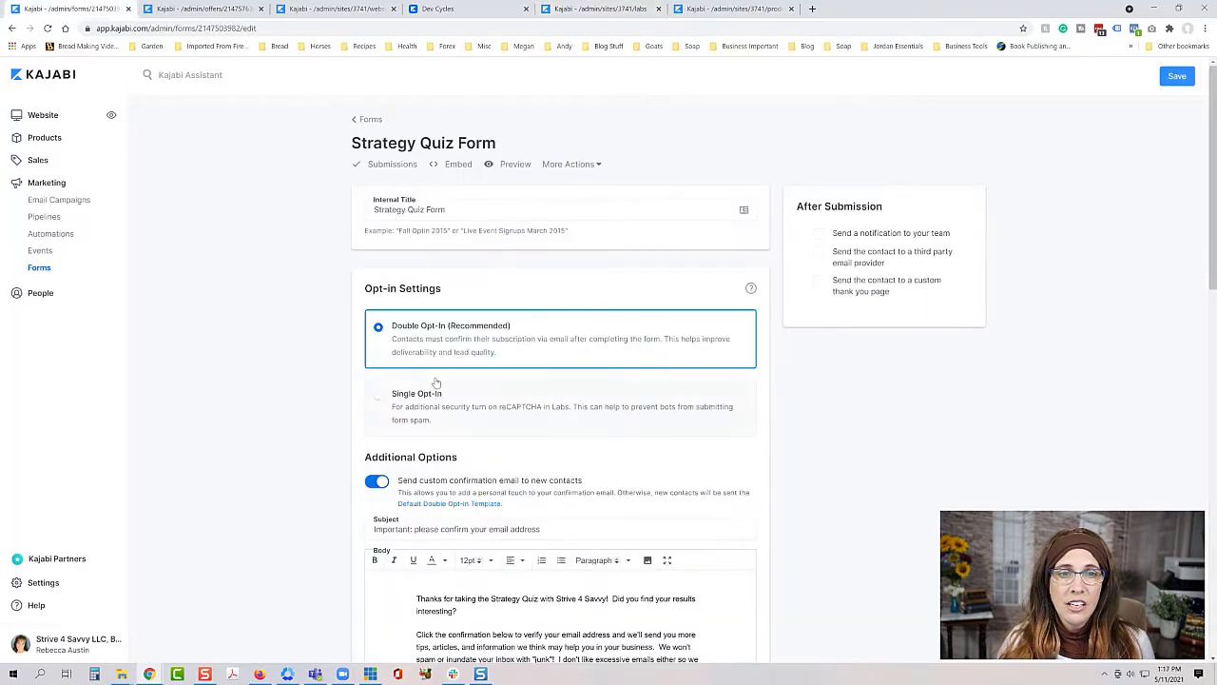
Switch the Strategy Quiz Form to Single Opt-In and restore Double Opt-In
{"action": "left_click", "coordinate": [379, 404]}
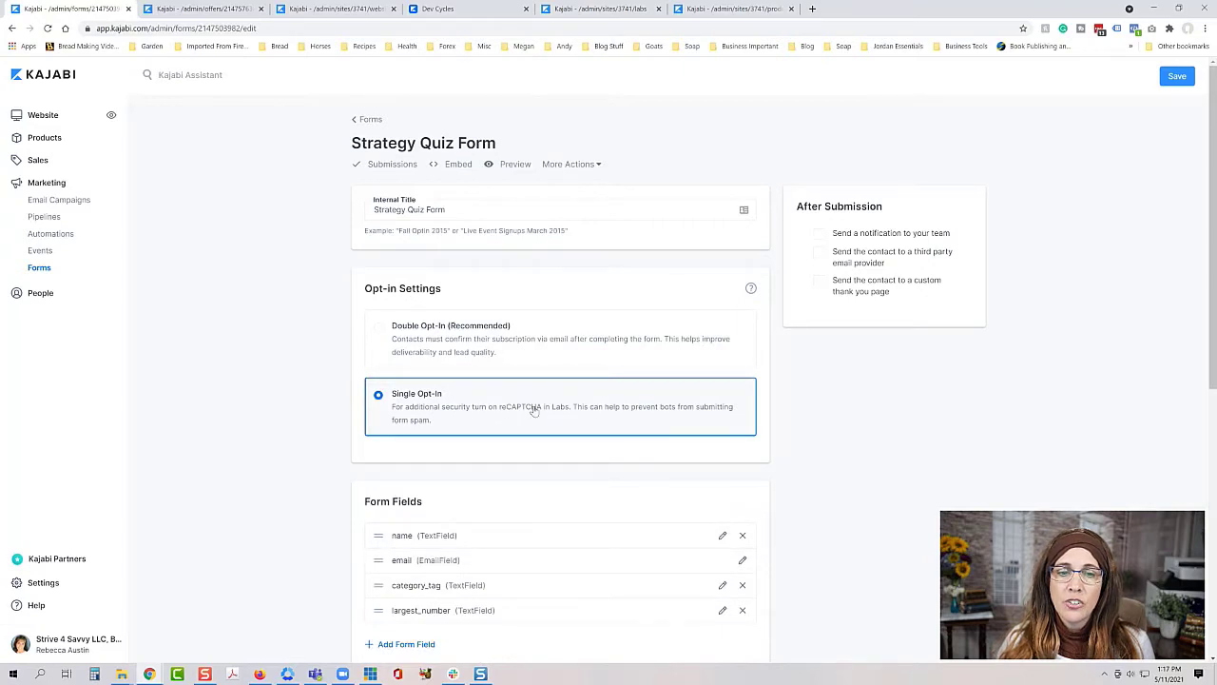
{"action": "left_click", "coordinate": [384, 334]}
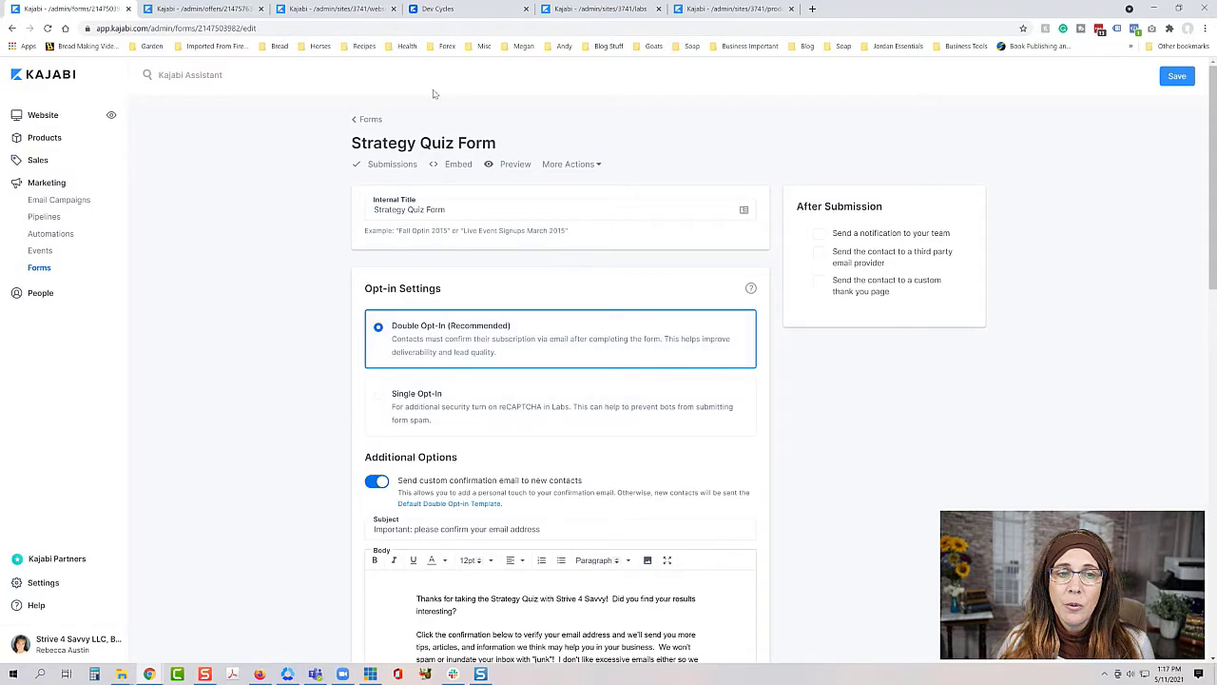
Check the Add Website Pages feature in Labs and review the full list of the site's website pages
{"action": "left_click", "coordinate": [600, 10]}
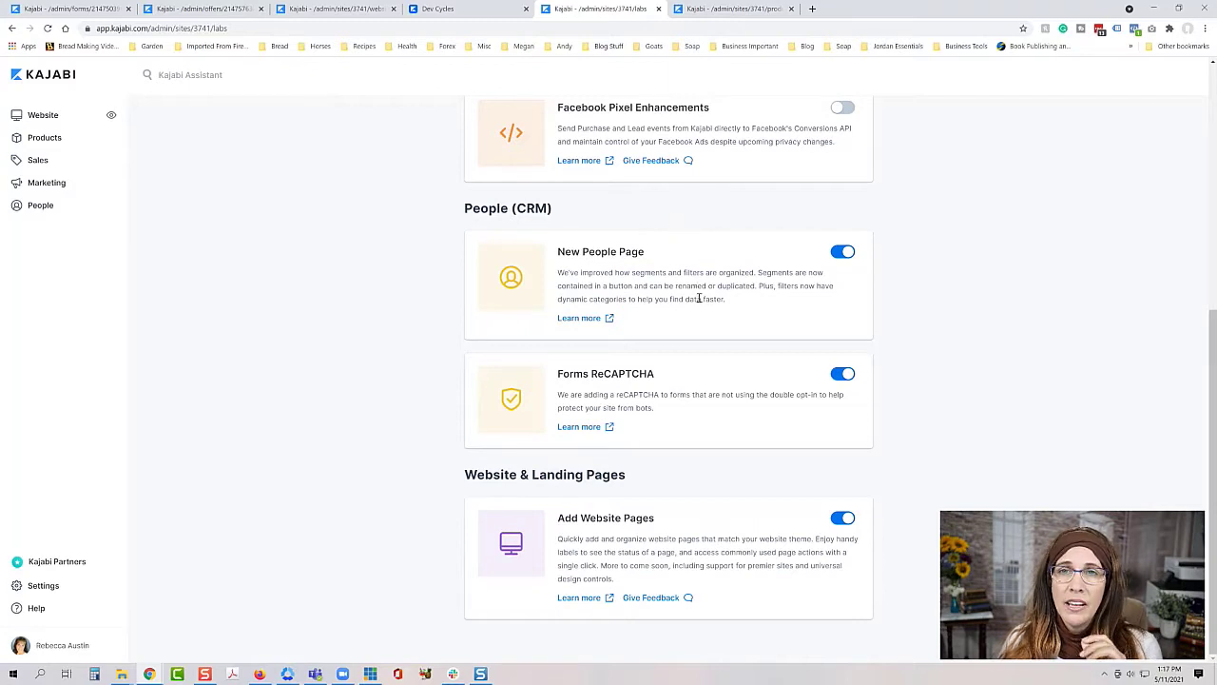
{"action": "left_click", "coordinate": [737, 9]}
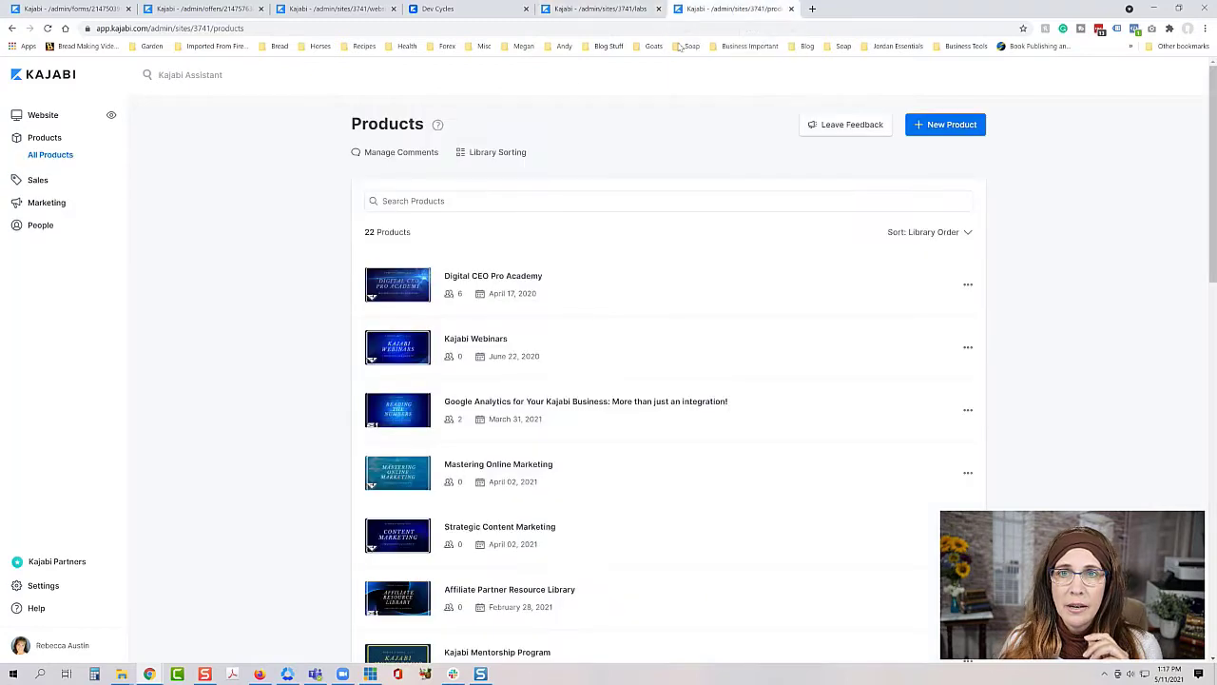
{"action": "left_click", "coordinate": [43, 115]}
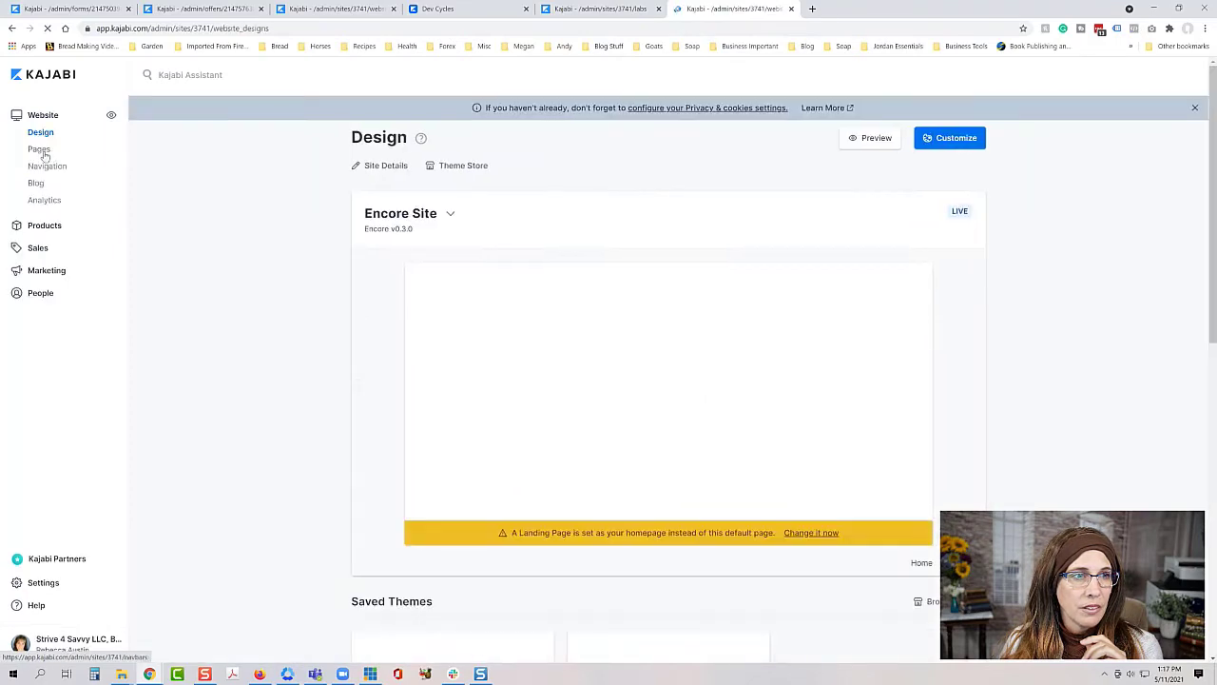
{"action": "left_click", "coordinate": [39, 149]}
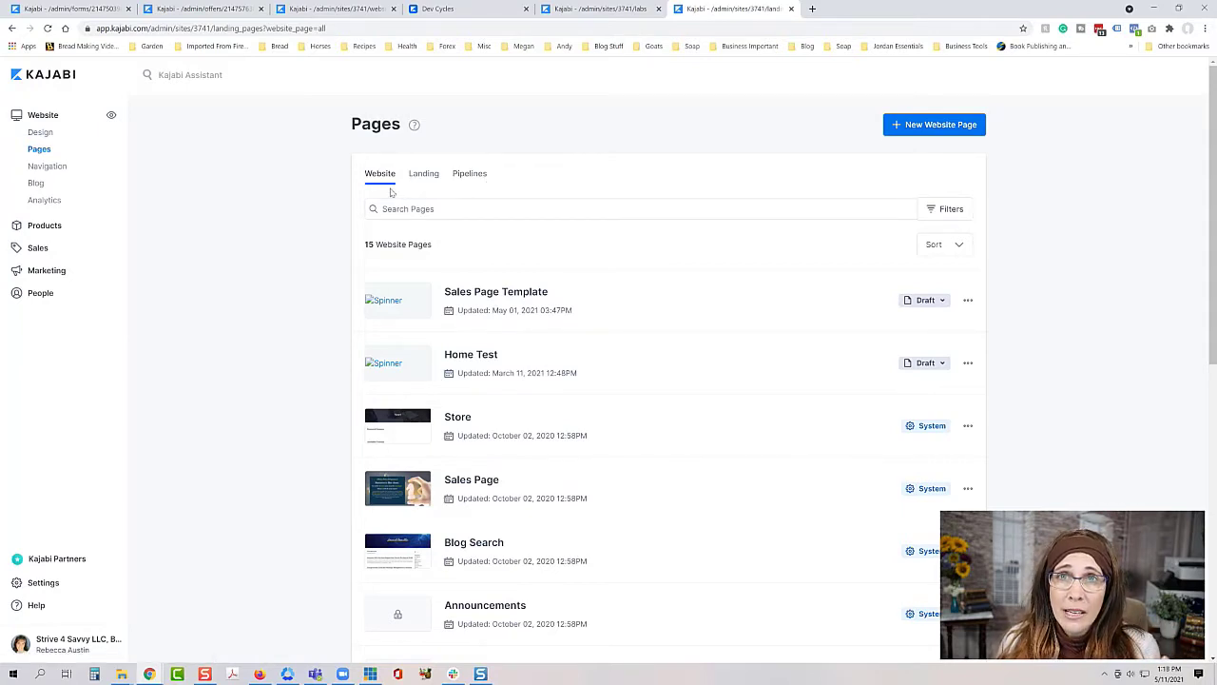
{"action": "scroll", "coordinate": [537, 332], "scroll_direction": "down", "scroll_amount": 5}
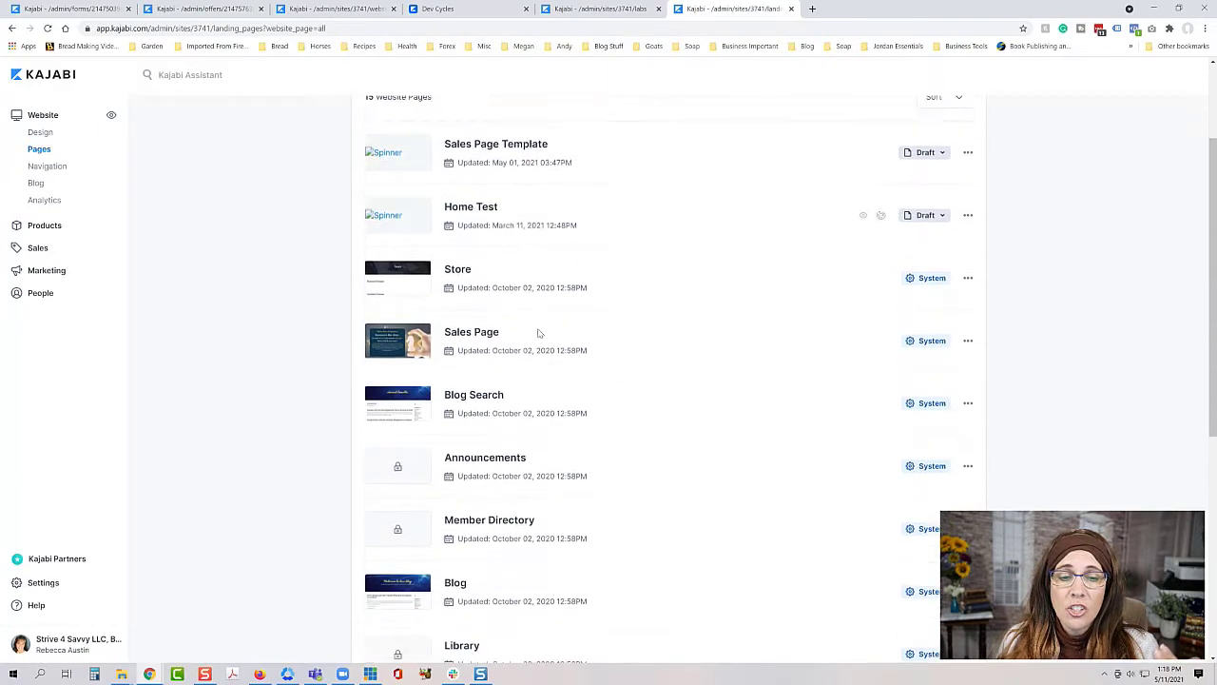
{"action": "scroll", "coordinate": [571, 413], "scroll_direction": "down", "scroll_amount": 2}
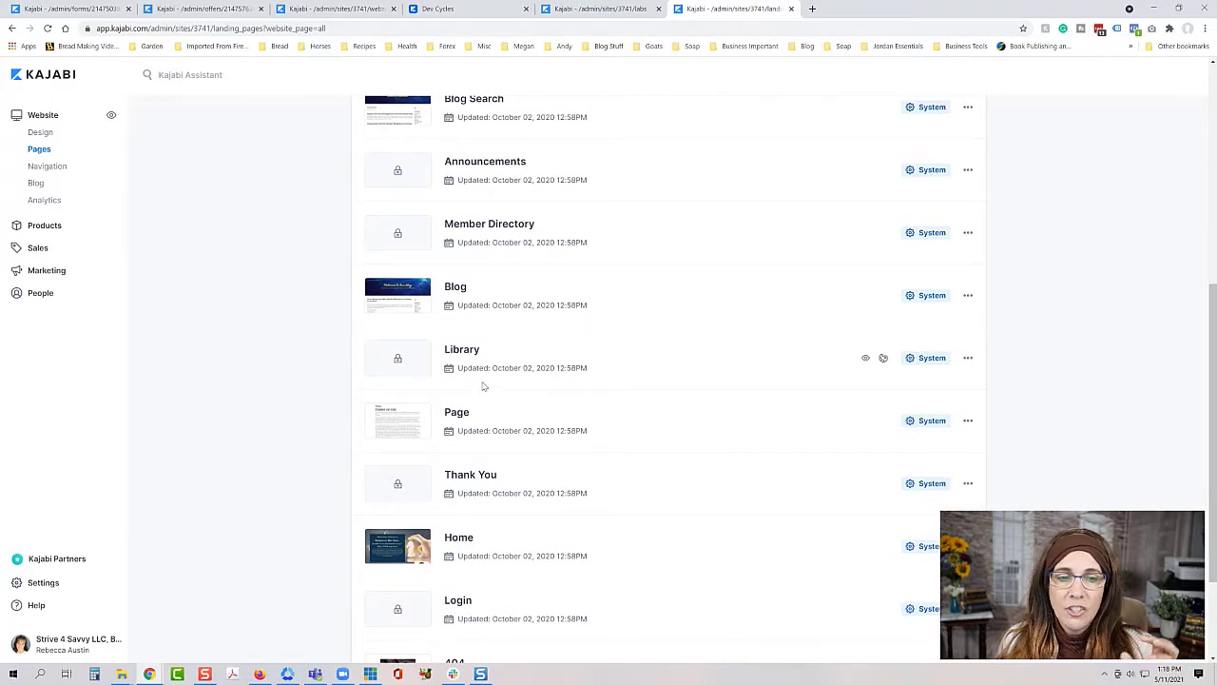
{"action": "scroll", "coordinate": [482, 385], "scroll_direction": "down", "scroll_amount": 3}
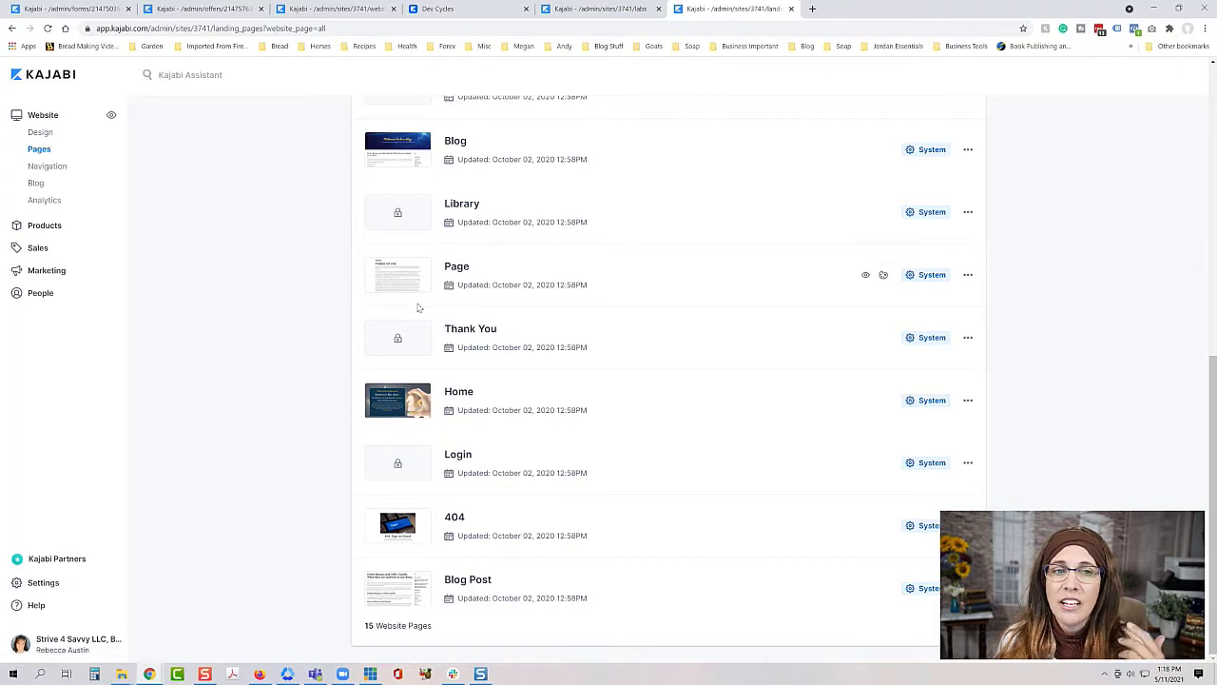
{"action": "scroll", "coordinate": [589, 307], "scroll_direction": "up", "scroll_amount": 4}
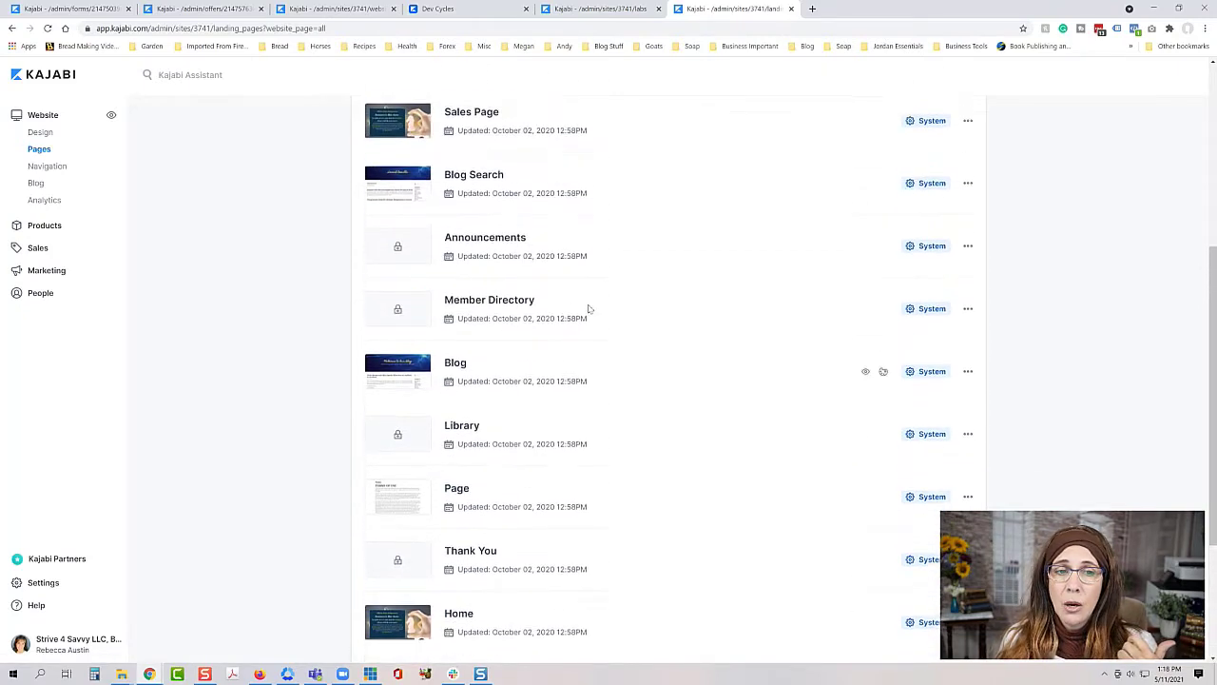
{"action": "scroll", "coordinate": [589, 307], "scroll_direction": "up", "scroll_amount": 1}
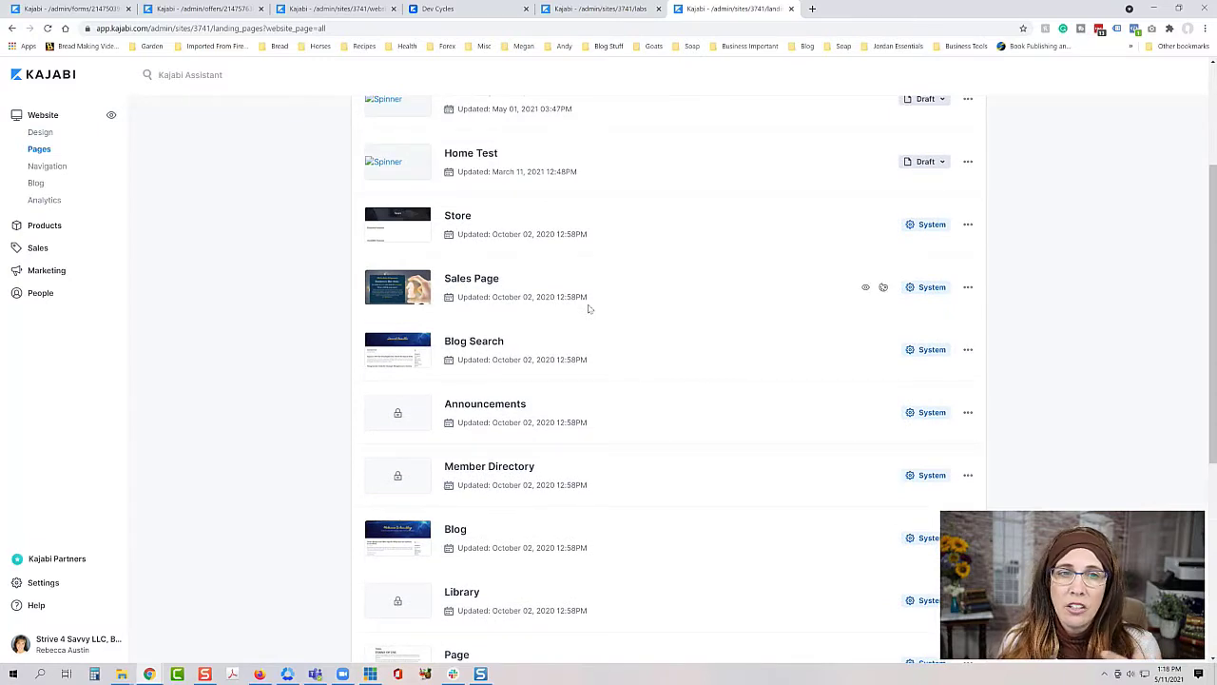
{"action": "scroll", "coordinate": [590, 307], "scroll_direction": "up", "scroll_amount": 4}
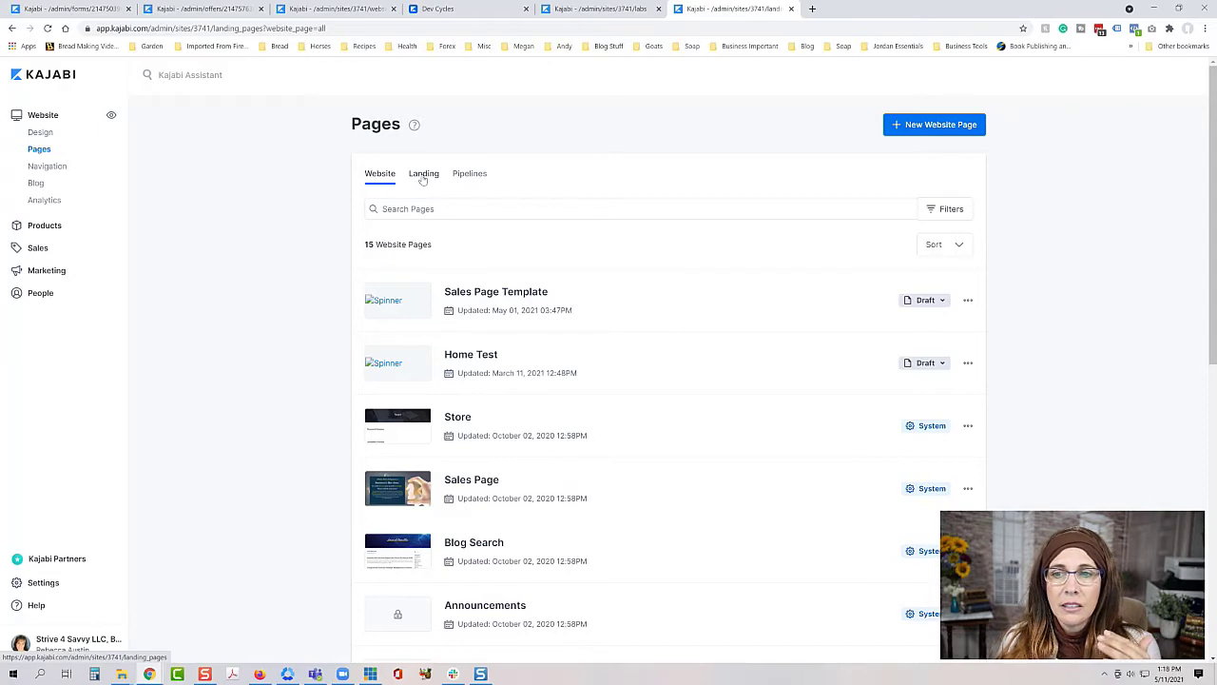
View the status filters for website pages and the setup dialog for a new website page, without applying or creating anything
{"action": "left_click", "coordinate": [941, 210]}
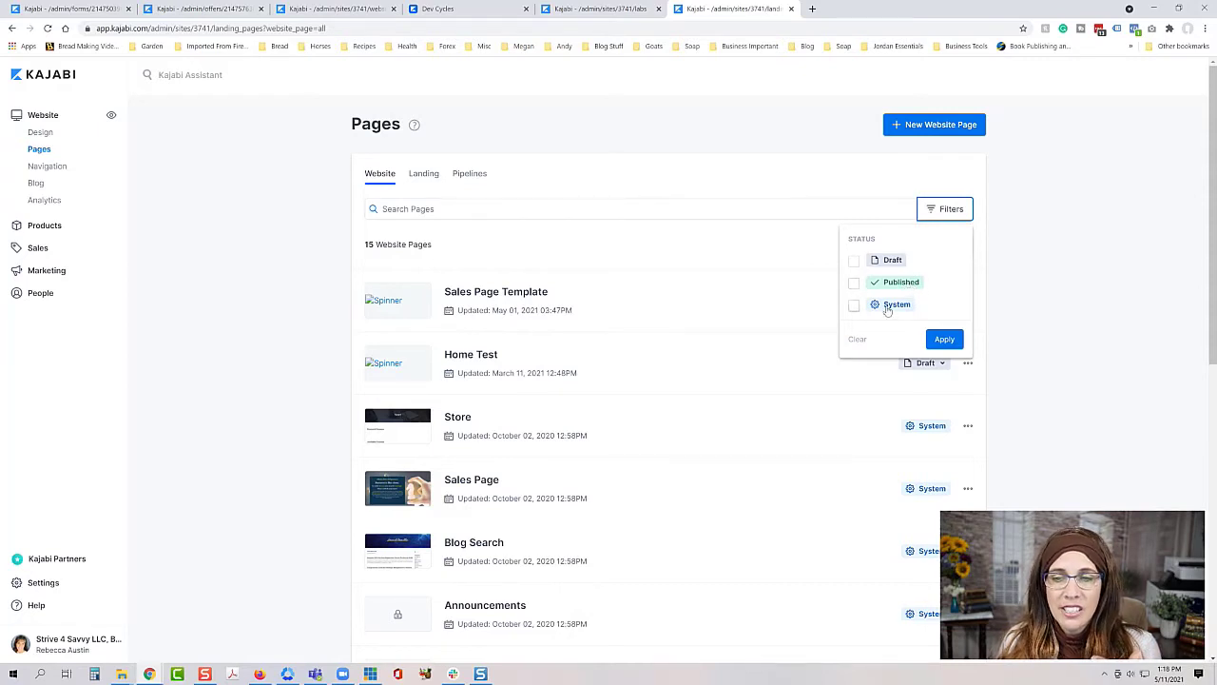
{"action": "left_click", "coordinate": [949, 215]}
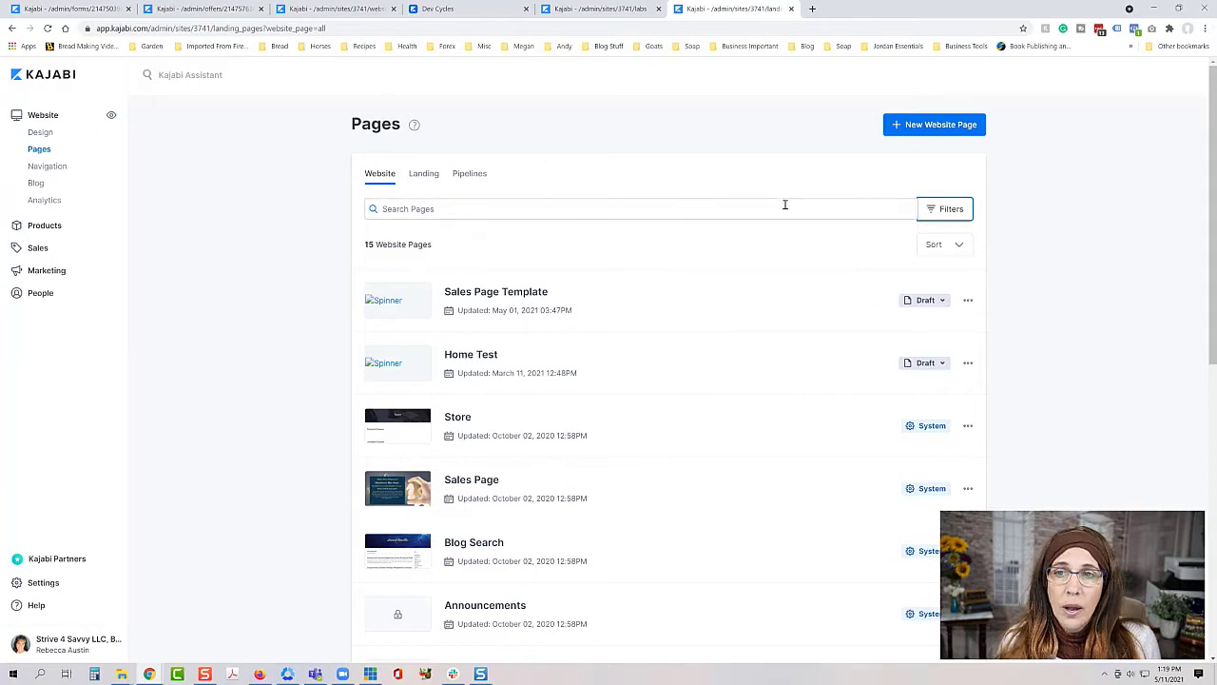
{"action": "left_click", "coordinate": [917, 132]}
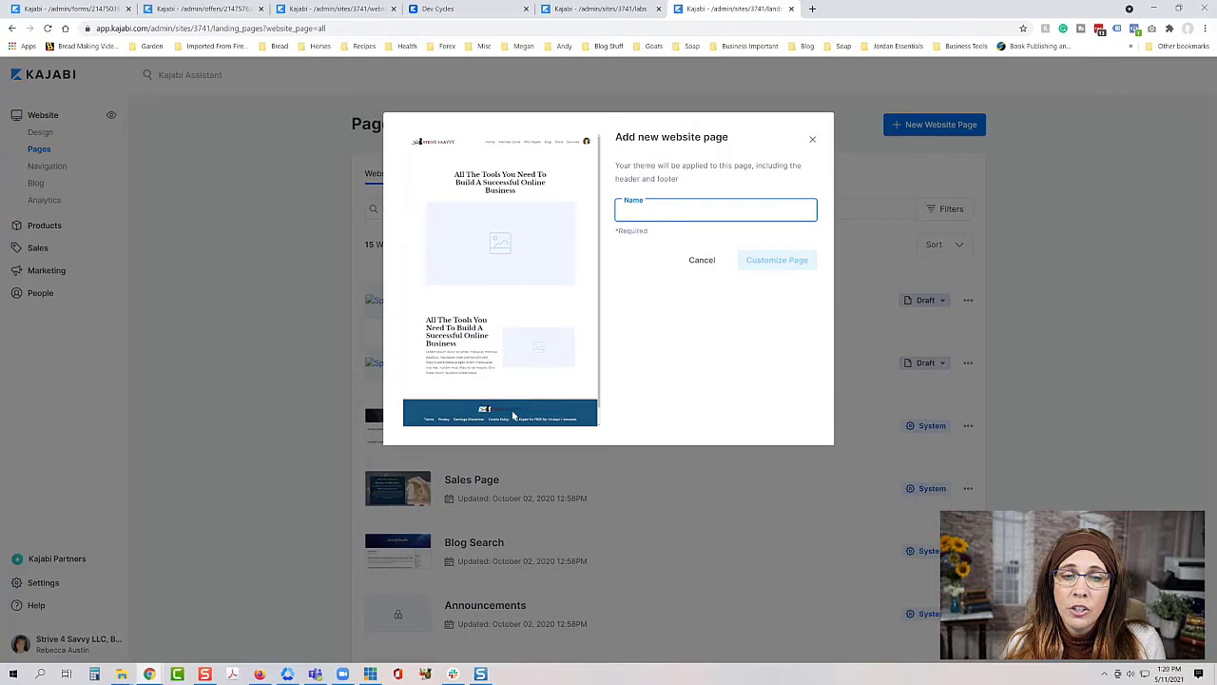
{"action": "left_click", "coordinate": [813, 142]}
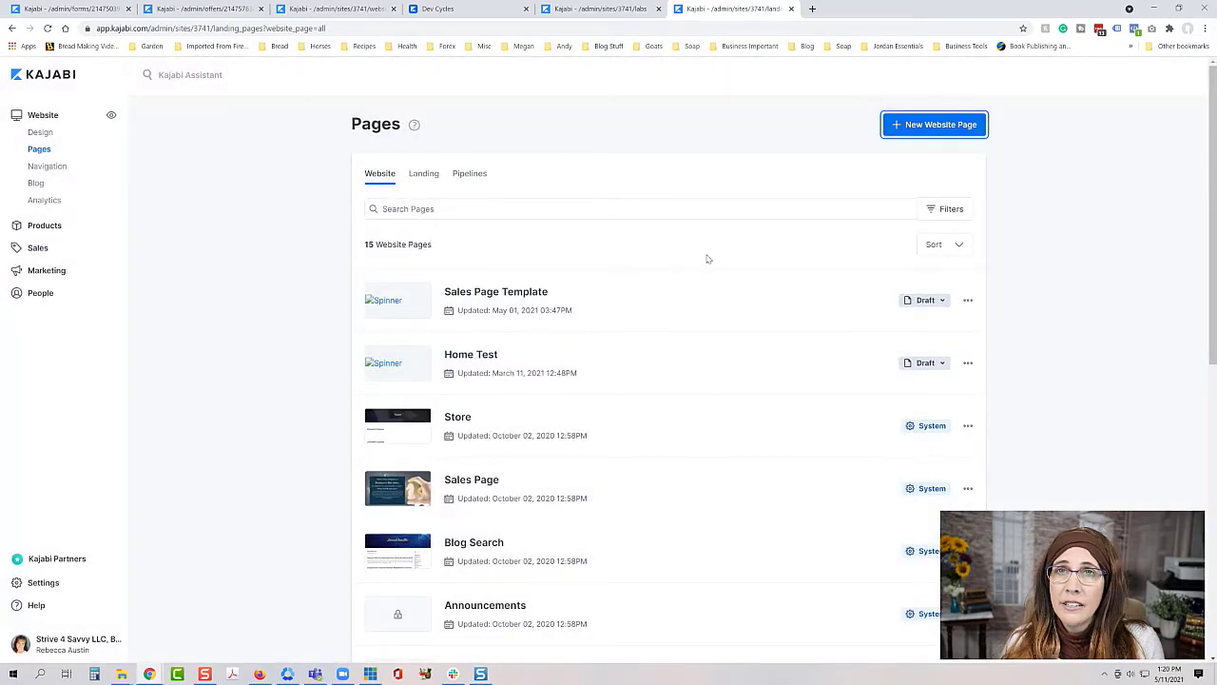
Compare the available page actions of the Sales Page Template website page with those of the Home Encore (updated April 2021) landing page
{"action": "left_click", "coordinate": [968, 301]}
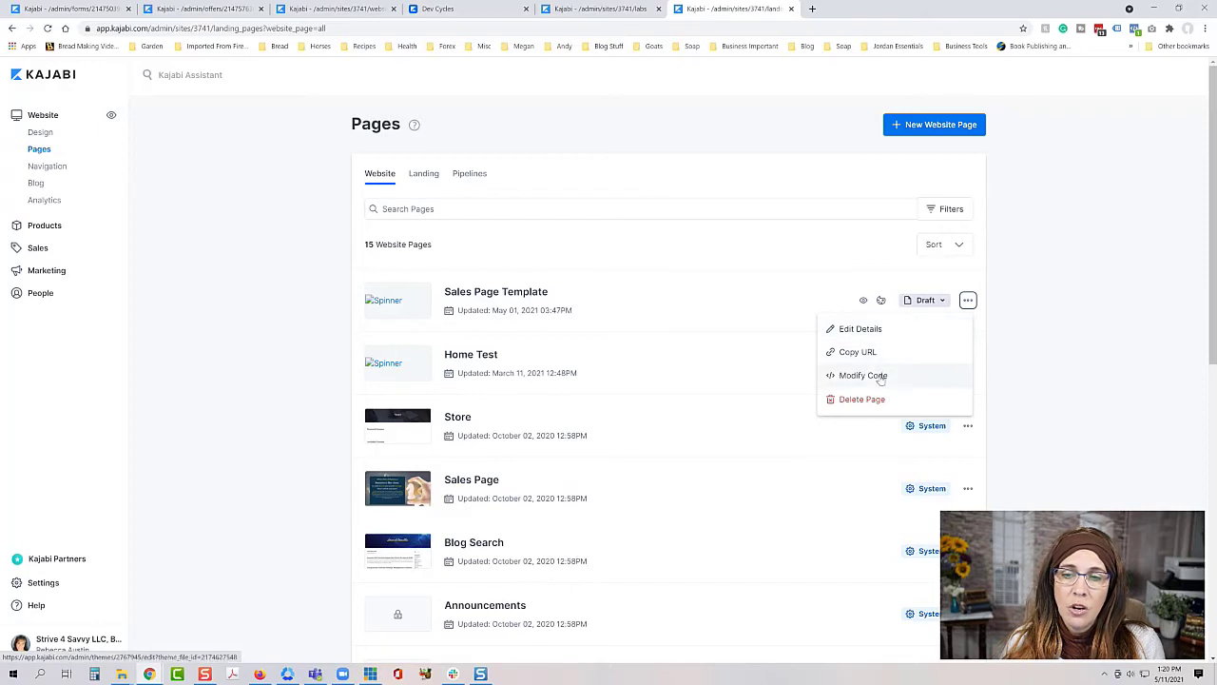
{"action": "left_click", "coordinate": [967, 300]}
{"action": "left_click", "coordinate": [423, 174]}
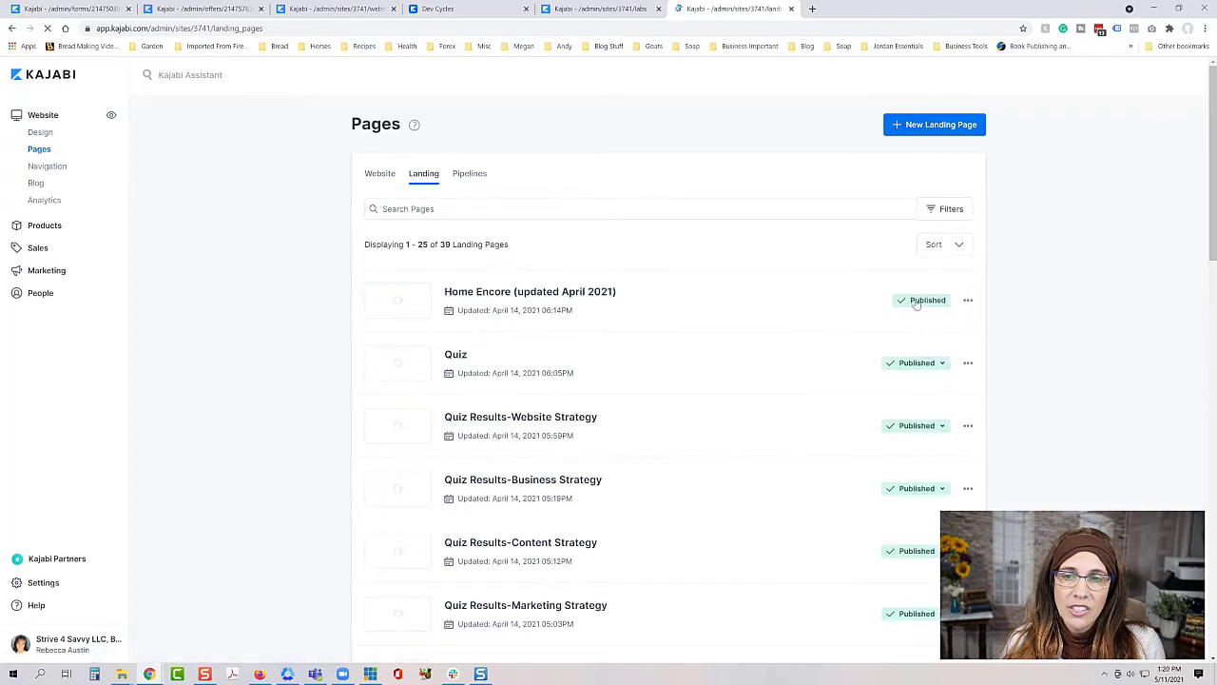
{"action": "left_click", "coordinate": [967, 299]}
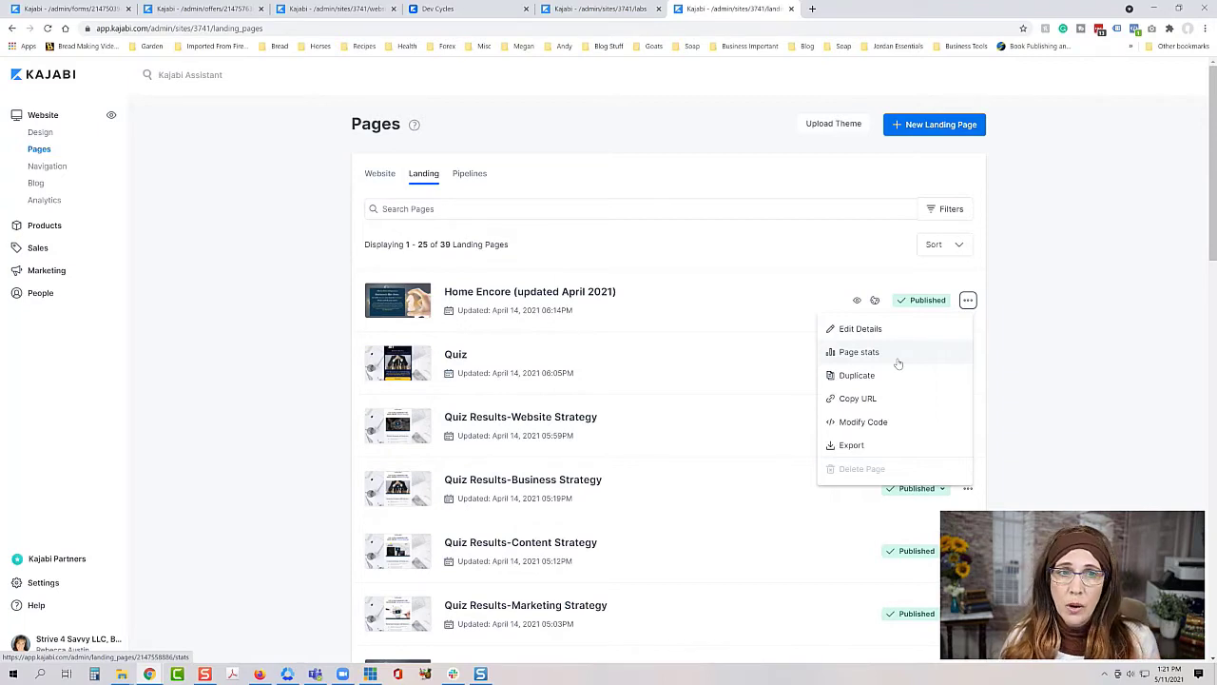
{"action": "left_click", "coordinate": [970, 287]}
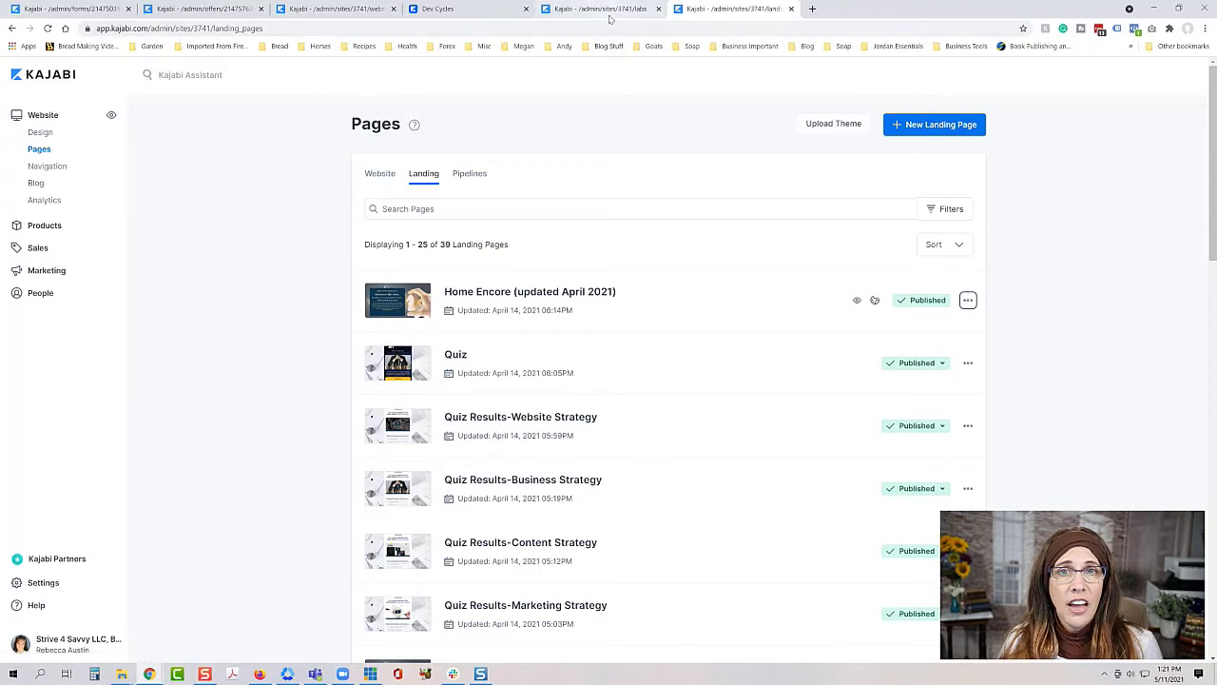
Browse the live Encore Site theme's page previews on the Design page, from Library through Member Directory and Announcements to Blog
{"action": "left_click", "coordinate": [311, 14]}
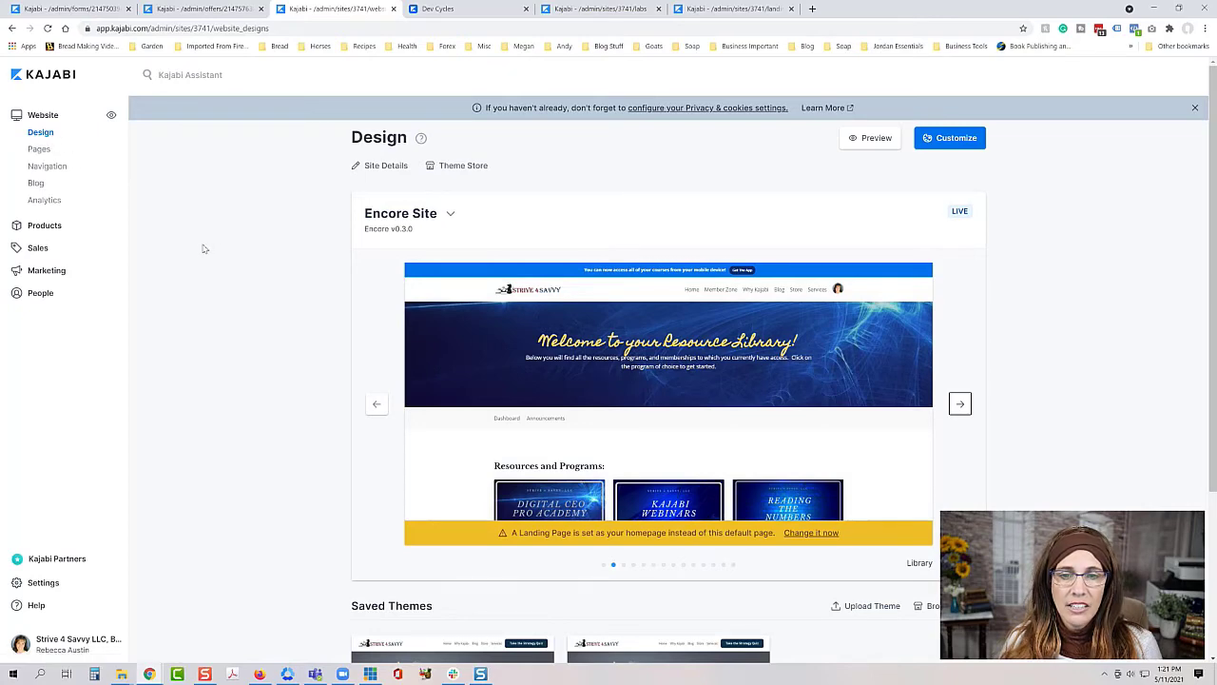
{"action": "scroll", "coordinate": [199, 249], "scroll_direction": "down", "scroll_amount": 1}
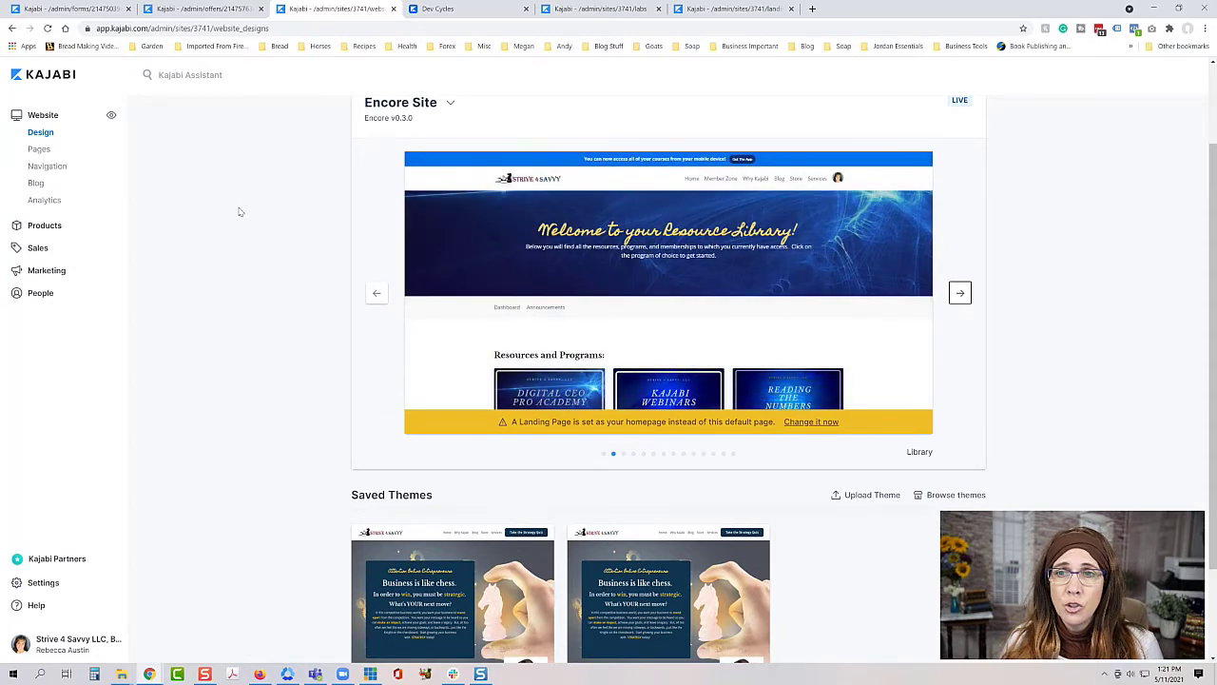
{"action": "scroll", "coordinate": [253, 293], "scroll_direction": "up", "scroll_amount": 1}
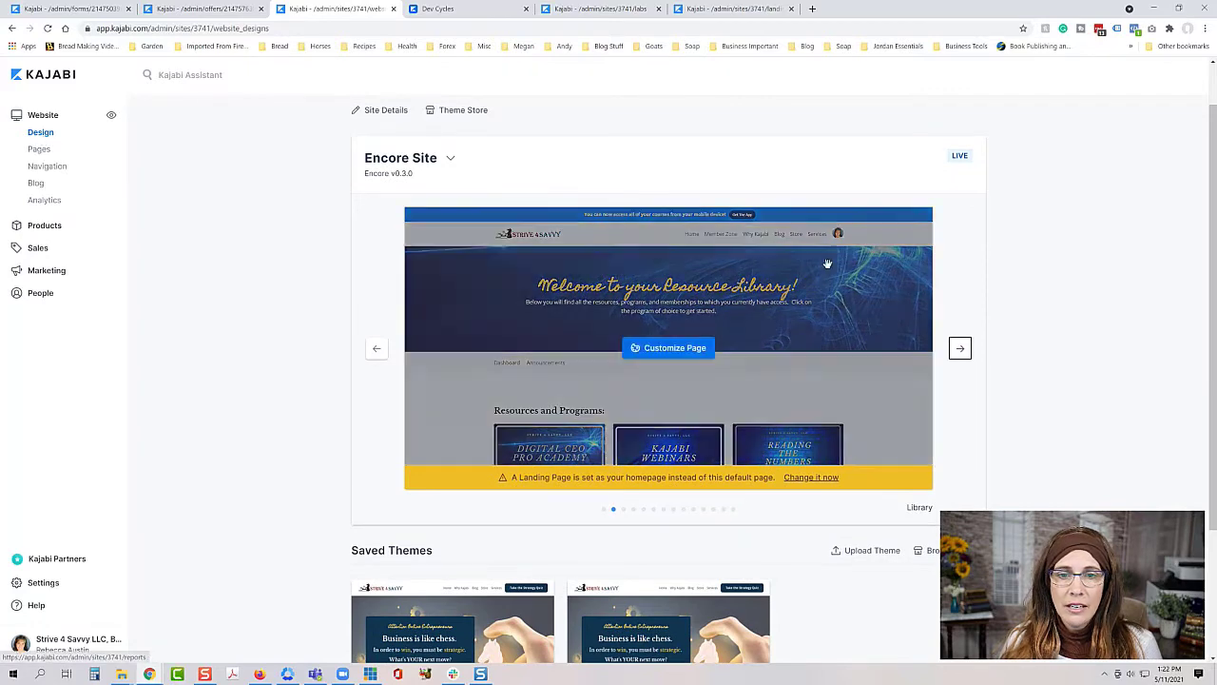
{"action": "left_click", "coordinate": [959, 348]}
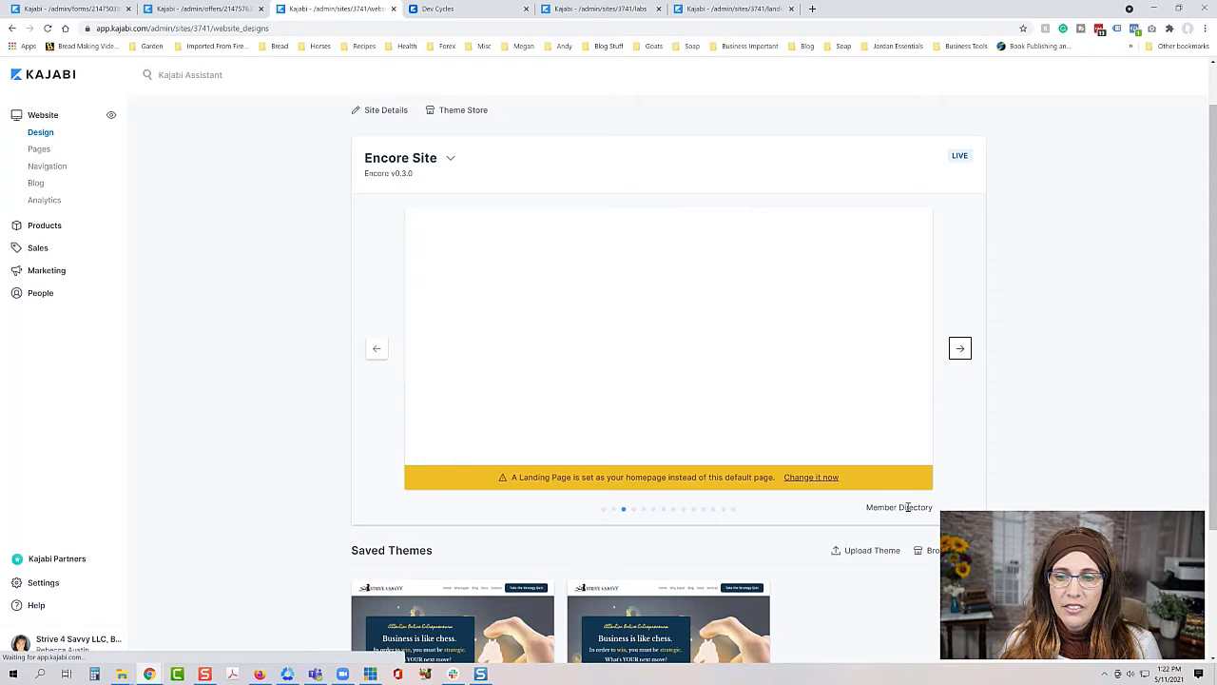
{"action": "left_click", "coordinate": [960, 348]}
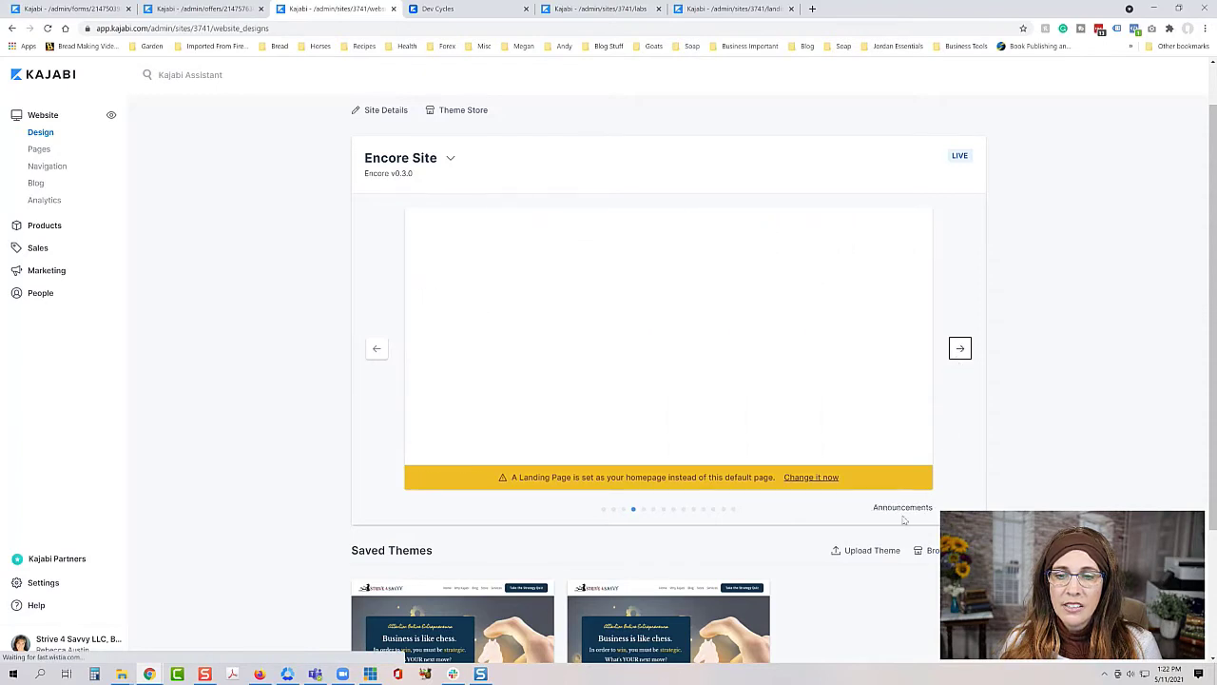
{"action": "left_click", "coordinate": [960, 349]}
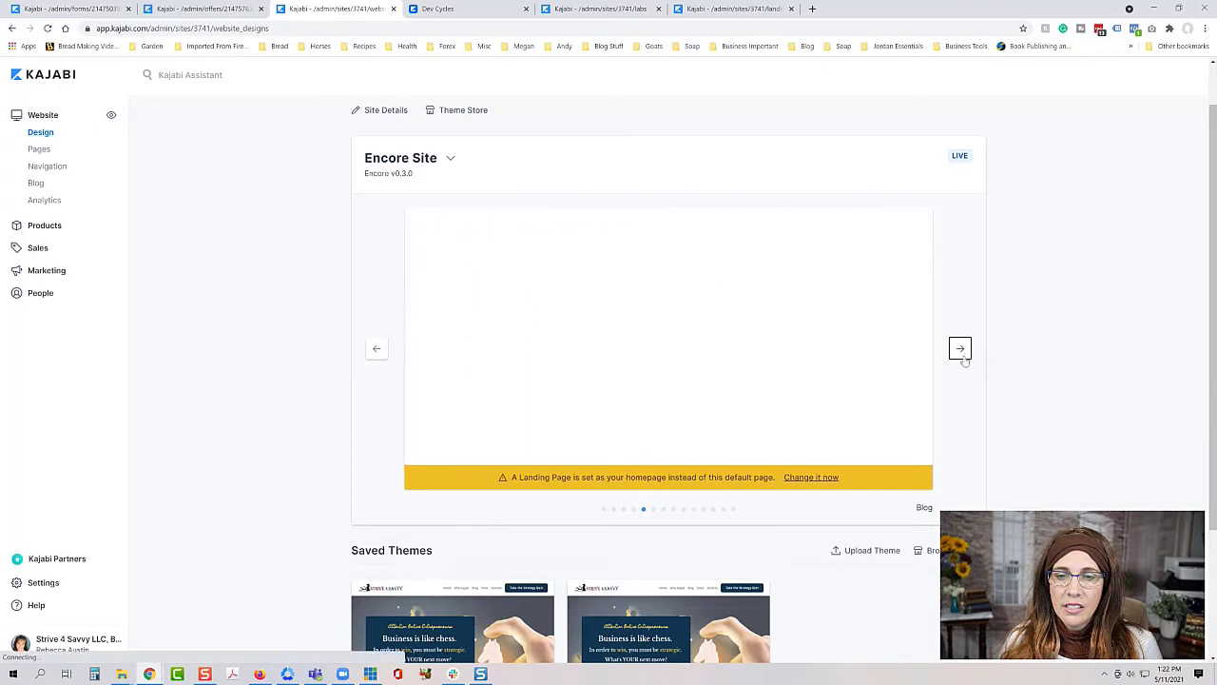
{"action": "mouse_move", "coordinate": [680, 357]}
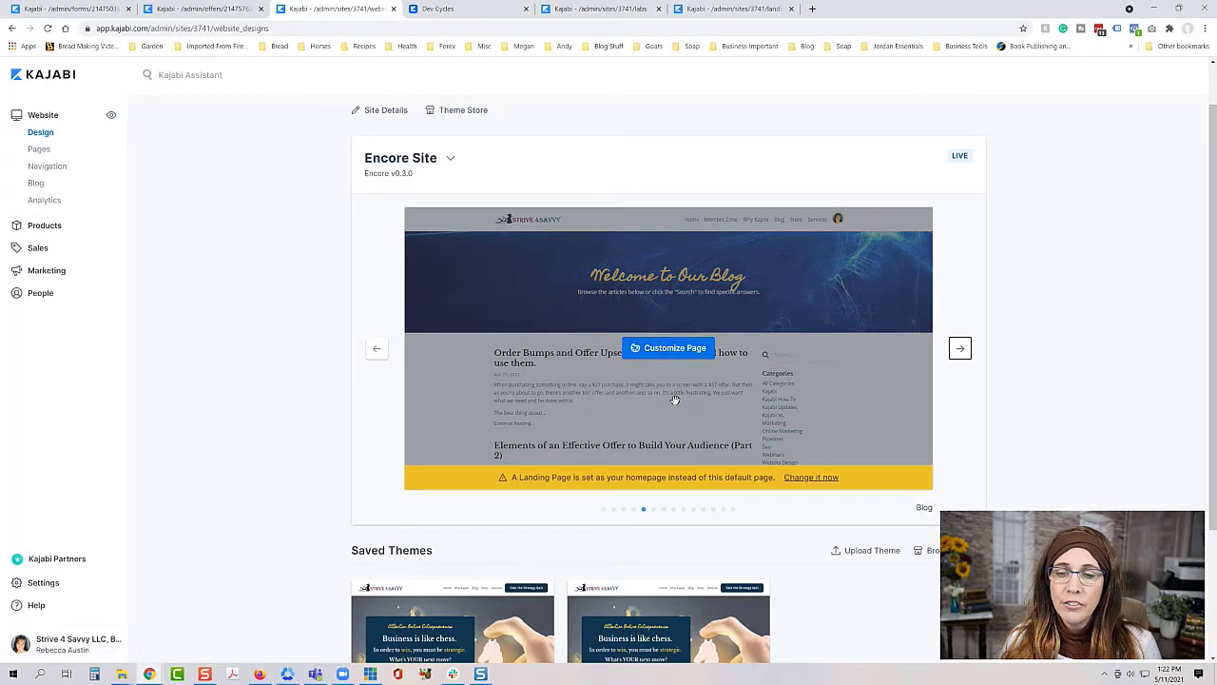
Examine the saved themes below the live theme and the Premier Site theme's option for becoming the live theme
{"action": "scroll", "coordinate": [714, 366], "scroll_direction": "down", "scroll_amount": 1}
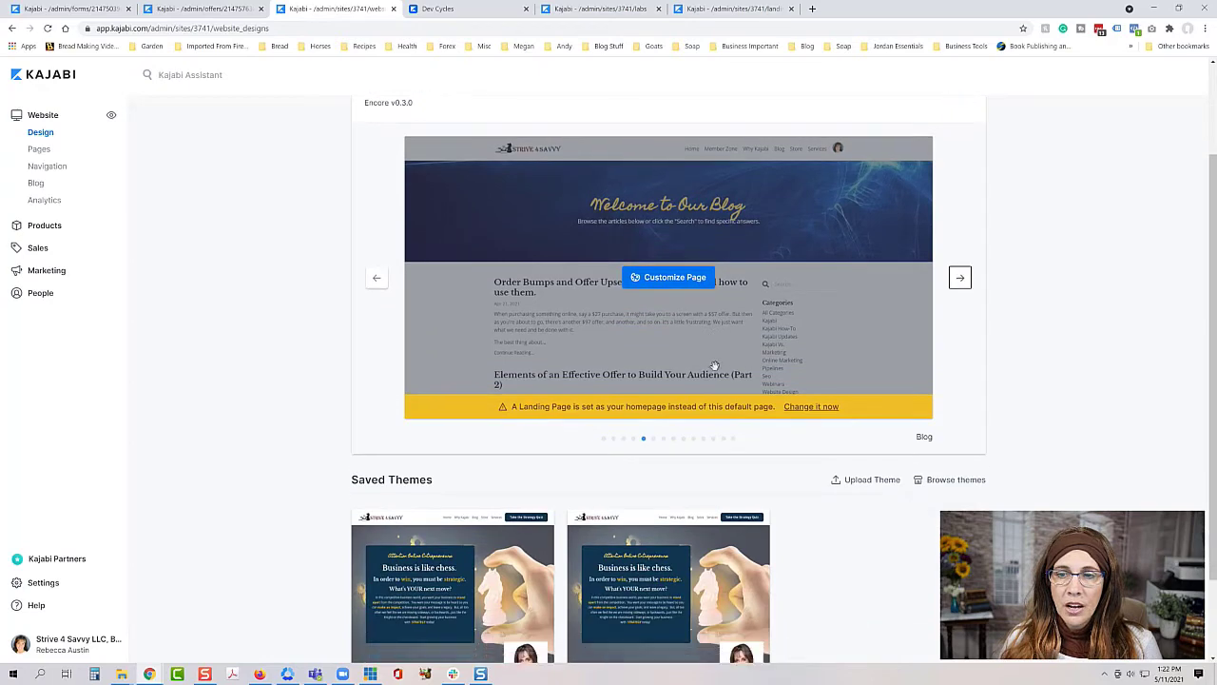
{"action": "scroll", "coordinate": [714, 365], "scroll_direction": "up", "scroll_amount": 1}
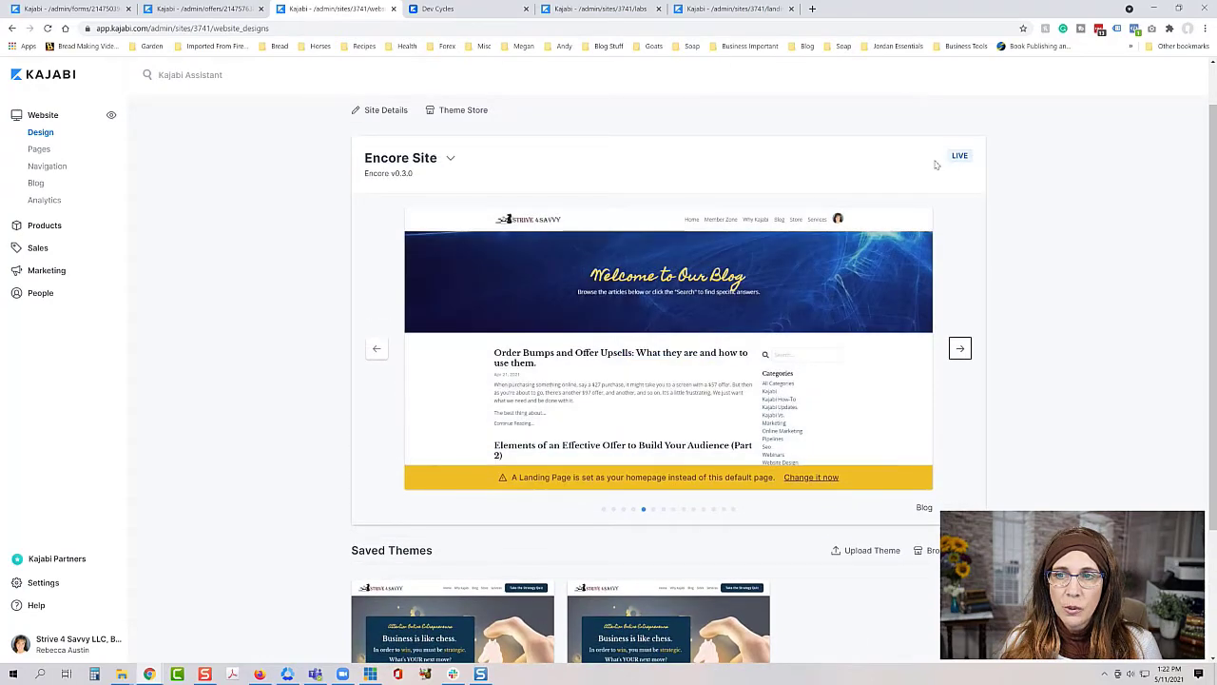
{"action": "scroll", "coordinate": [666, 286], "scroll_direction": "down", "scroll_amount": 2}
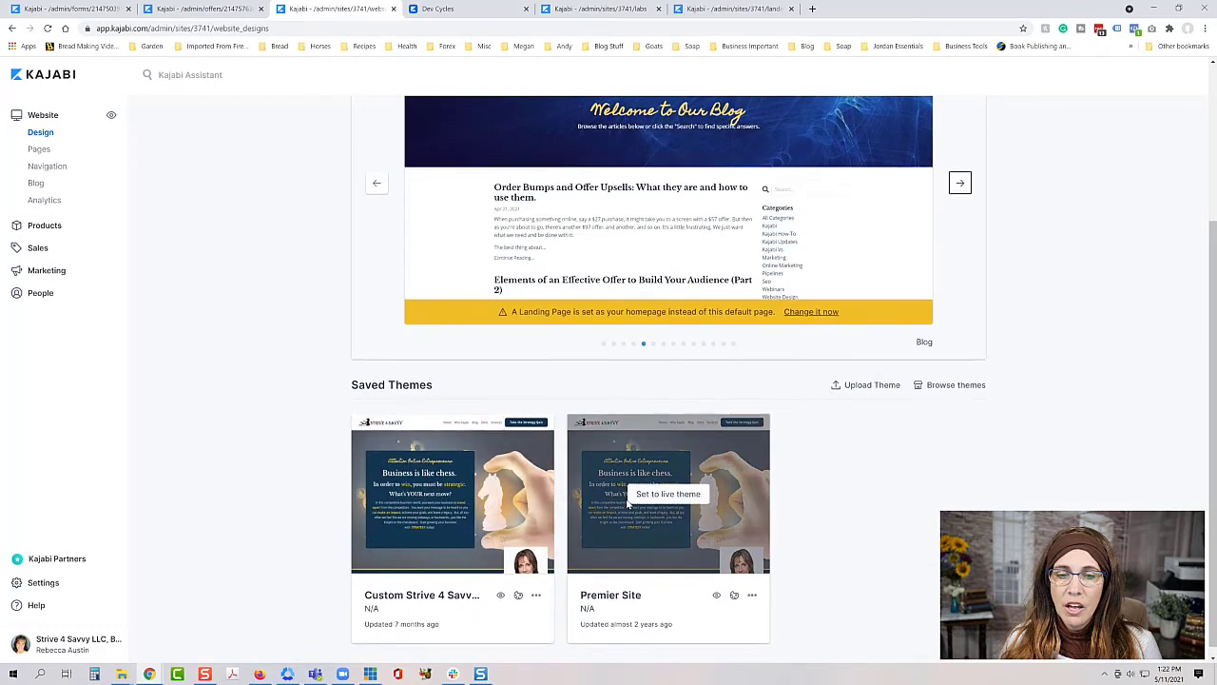
{"action": "scroll", "coordinate": [625, 502], "scroll_direction": "up", "scroll_amount": 1}
{"action": "scroll", "coordinate": [627, 504], "scroll_direction": "up", "scroll_amount": 1}
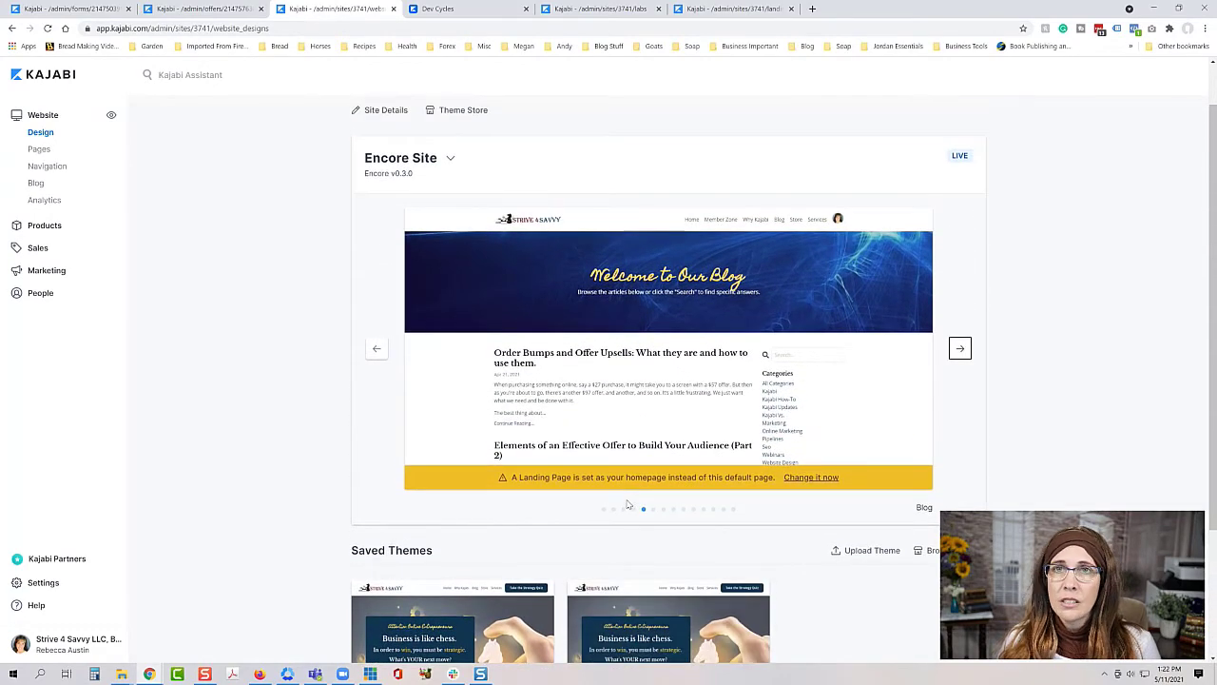
{"action": "scroll", "coordinate": [627, 503], "scroll_direction": "down", "scroll_amount": 1}
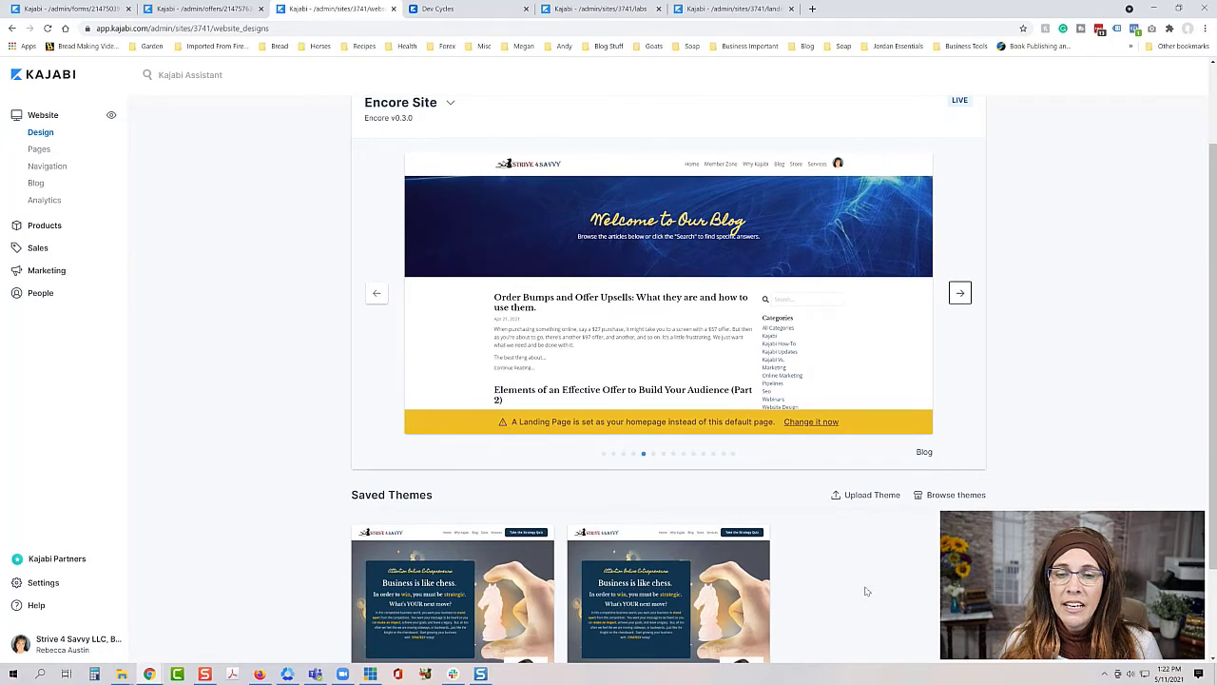
{"action": "mouse_move", "coordinate": [704, 583]}
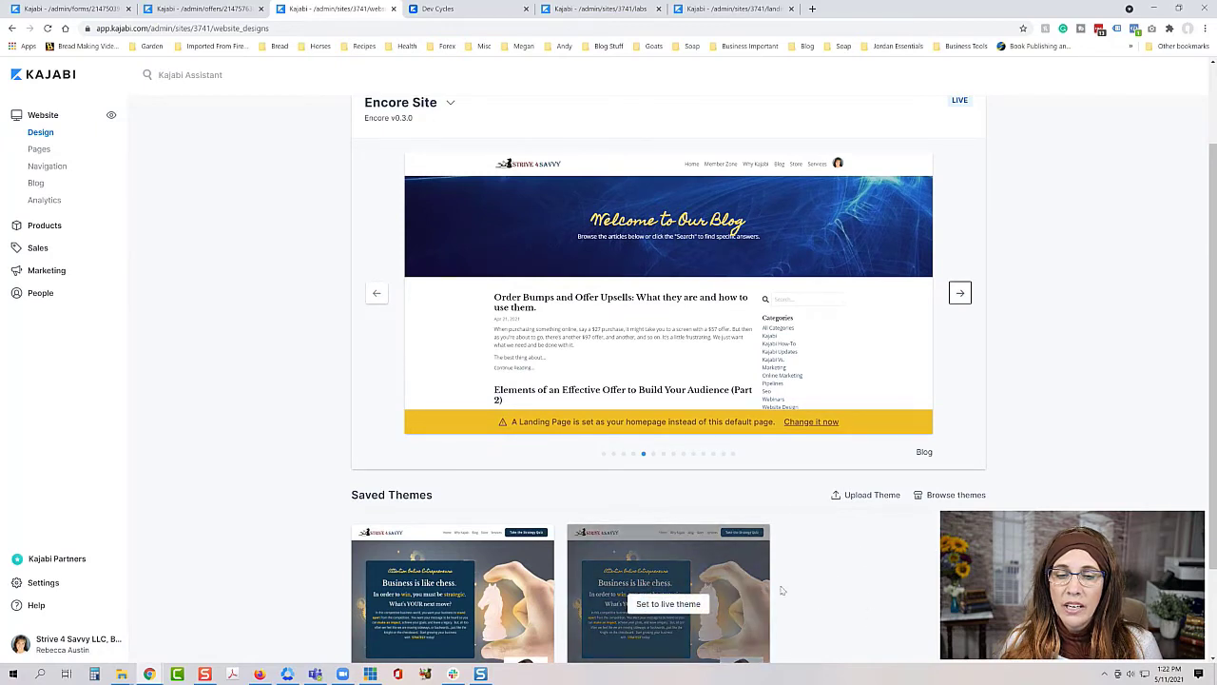
{"action": "scroll", "coordinate": [785, 523], "scroll_direction": "down", "scroll_amount": 1}
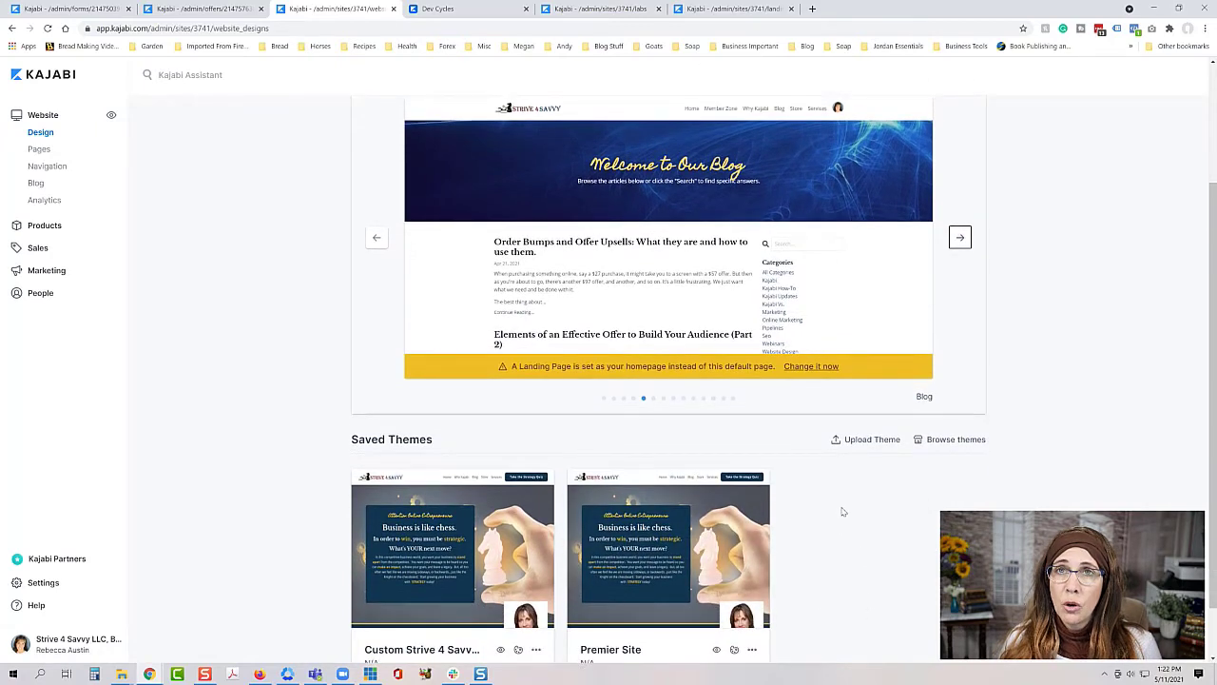
{"action": "mouse_move", "coordinate": [671, 557]}
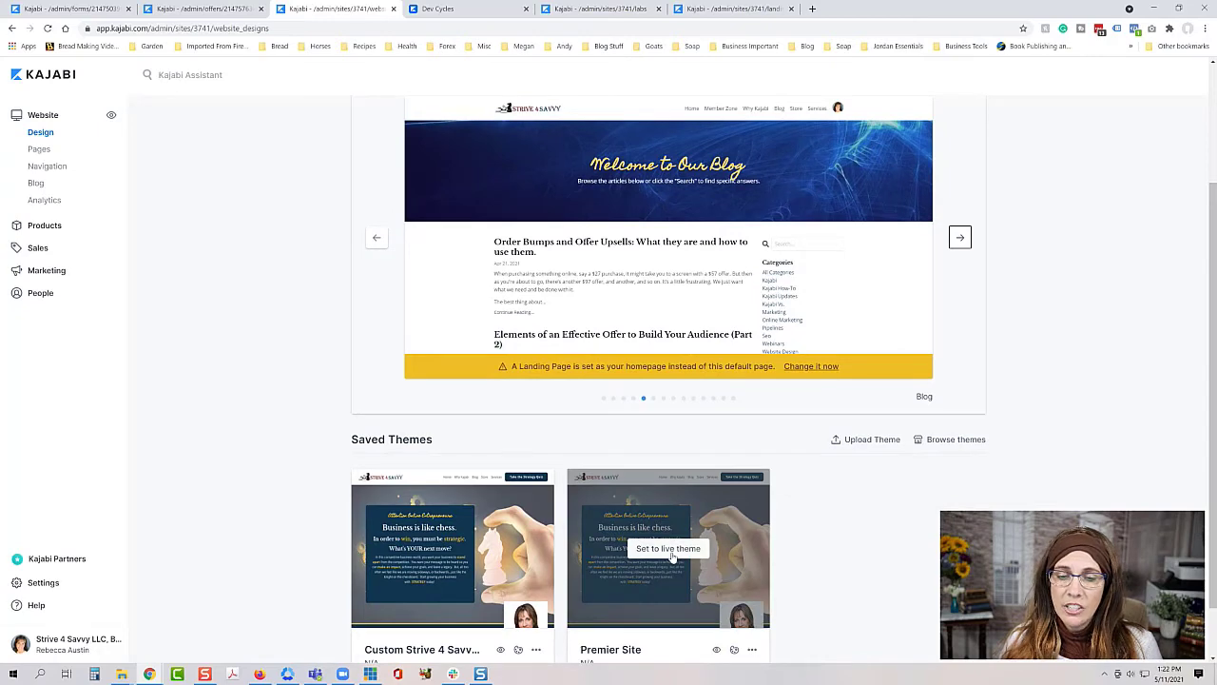
{"action": "scroll", "coordinate": [814, 535], "scroll_direction": "down", "scroll_amount": 1}
{"action": "scroll", "coordinate": [814, 535], "scroll_direction": "up", "scroll_amount": 2}
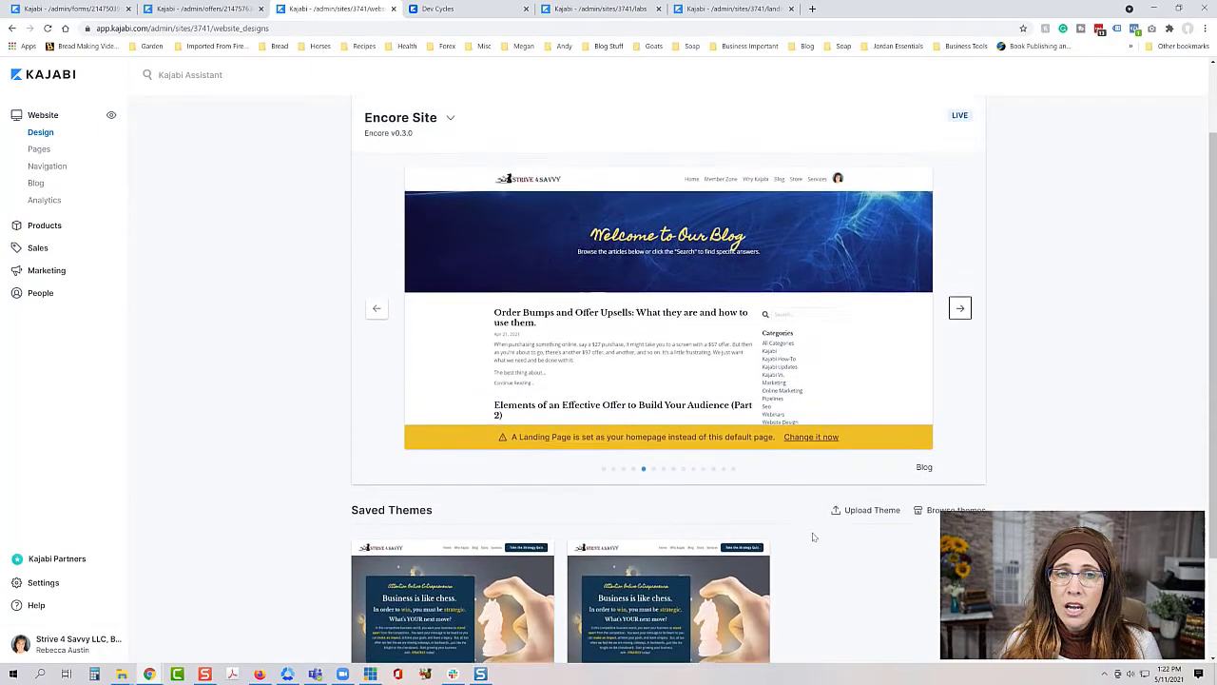
{"action": "scroll", "coordinate": [813, 537], "scroll_direction": "up", "scroll_amount": 2}
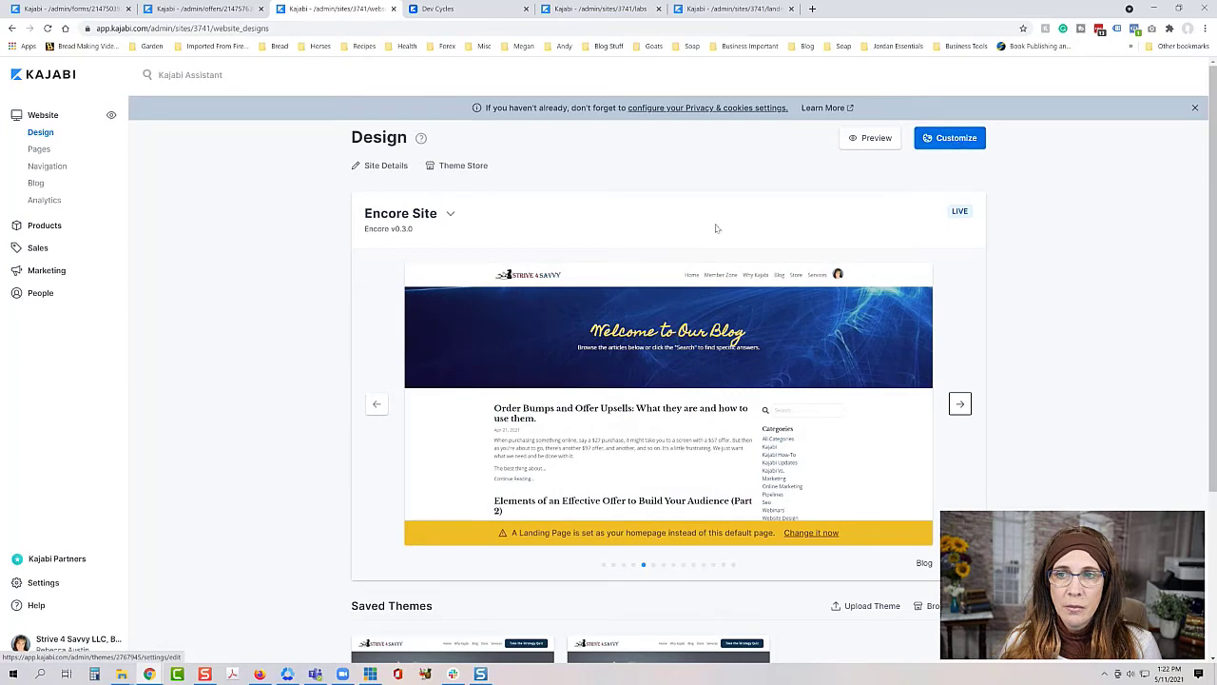
{"action": "mouse_move", "coordinate": [685, 416]}
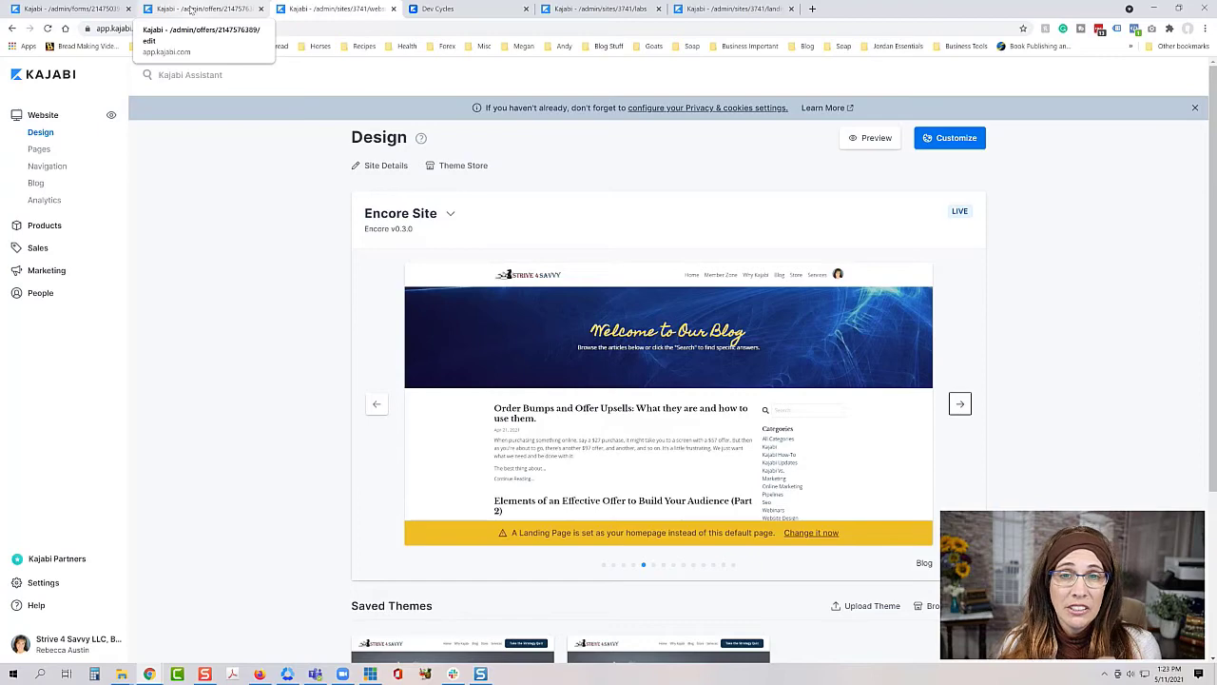
Review the Affiliate & Influencer Marketing offer's settings from Offer Details to the Limit Offers section
{"action": "left_click", "coordinate": [191, 9]}
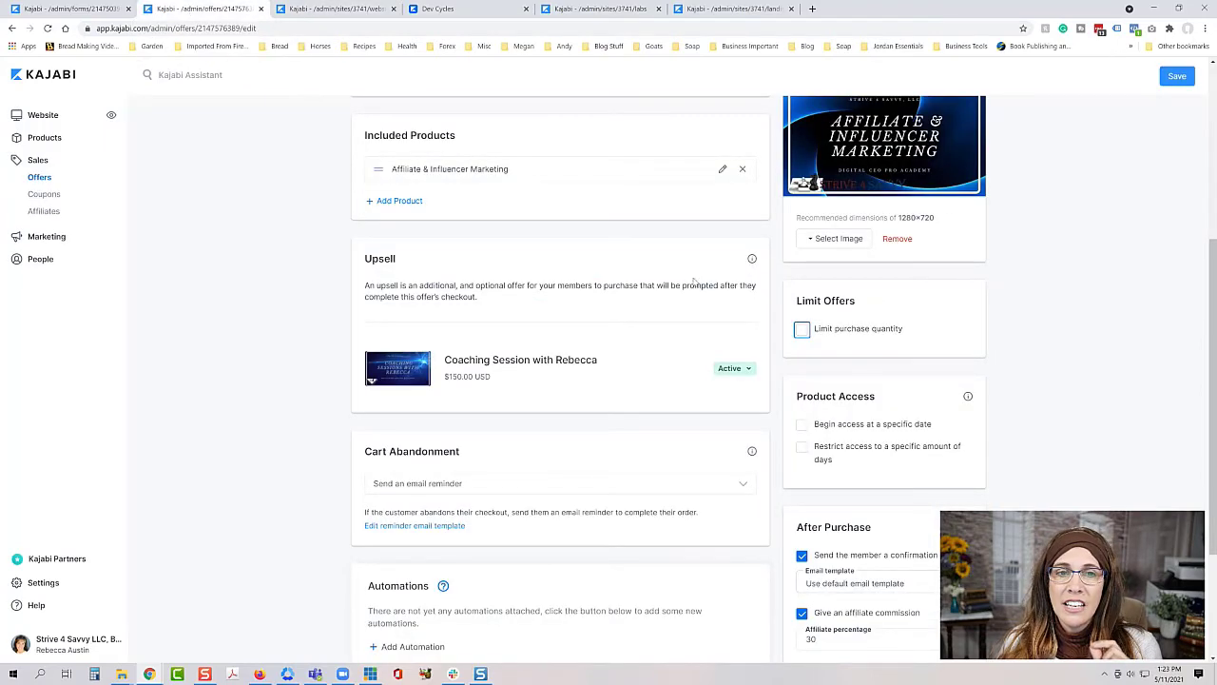
{"action": "scroll", "coordinate": [695, 282], "scroll_direction": "up", "scroll_amount": 4}
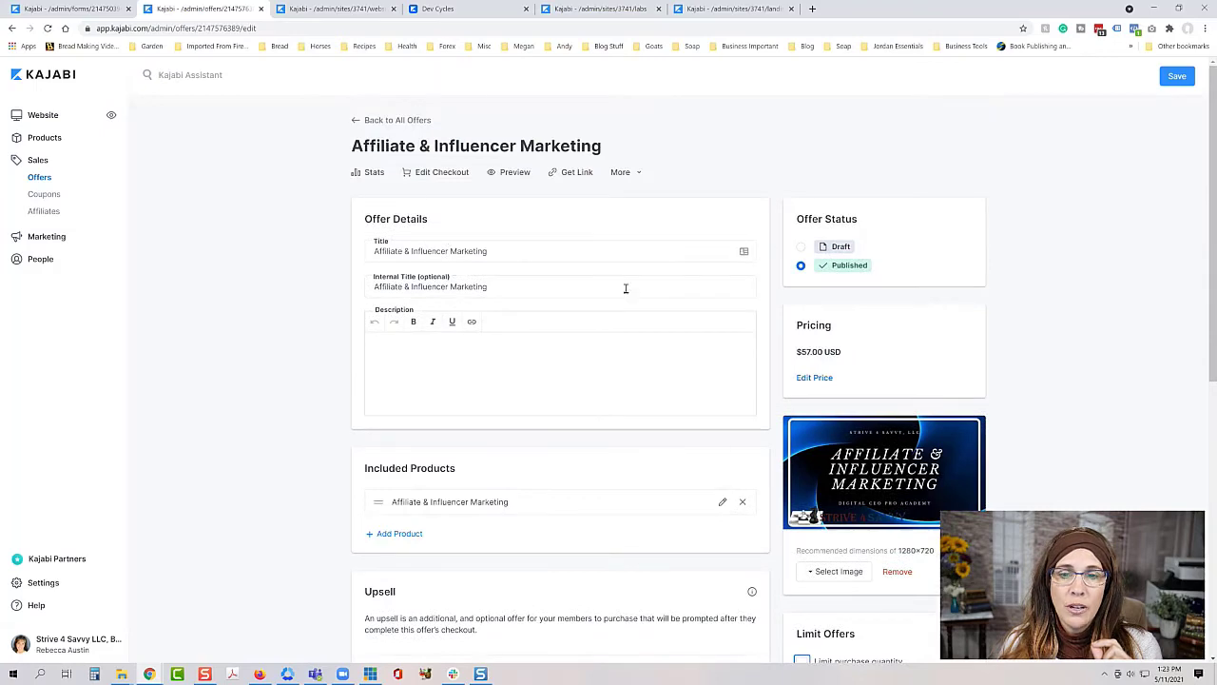
{"action": "scroll", "coordinate": [626, 288], "scroll_direction": "down", "scroll_amount": 4}
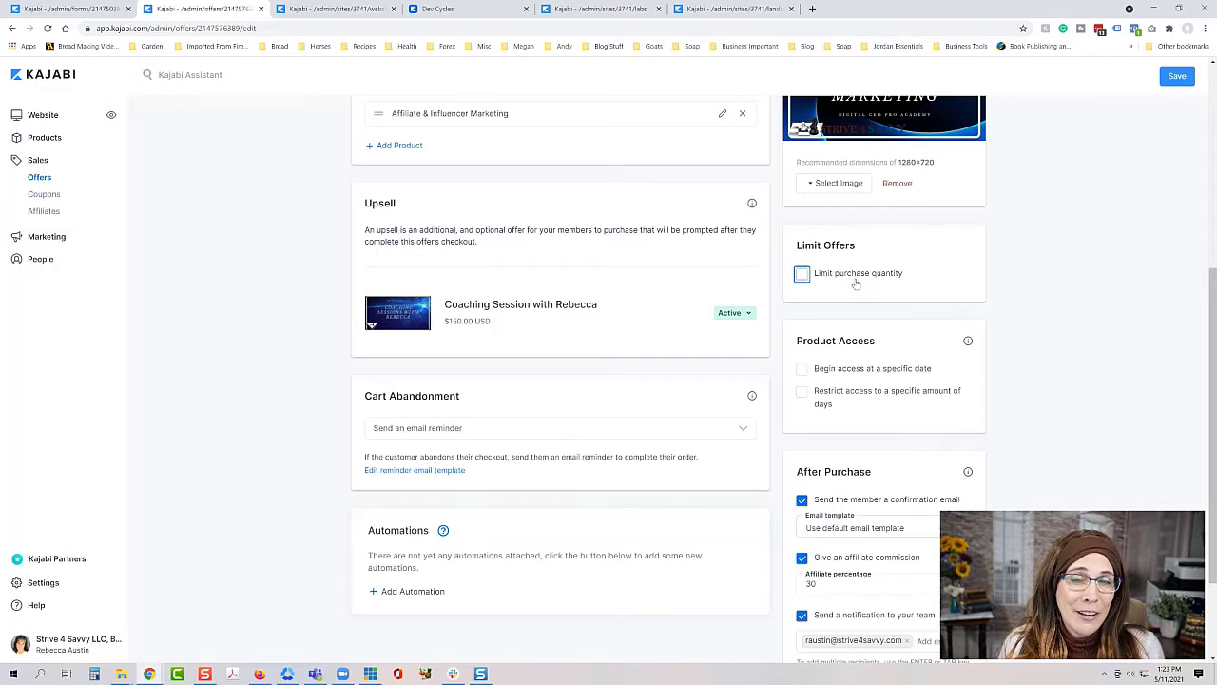
Examine the offer's purchase quantity limit settings and the destination choices for when the limit is reached, leaving the limit off
{"action": "left_click", "coordinate": [804, 278]}
{"action": "left_click", "coordinate": [805, 278]}
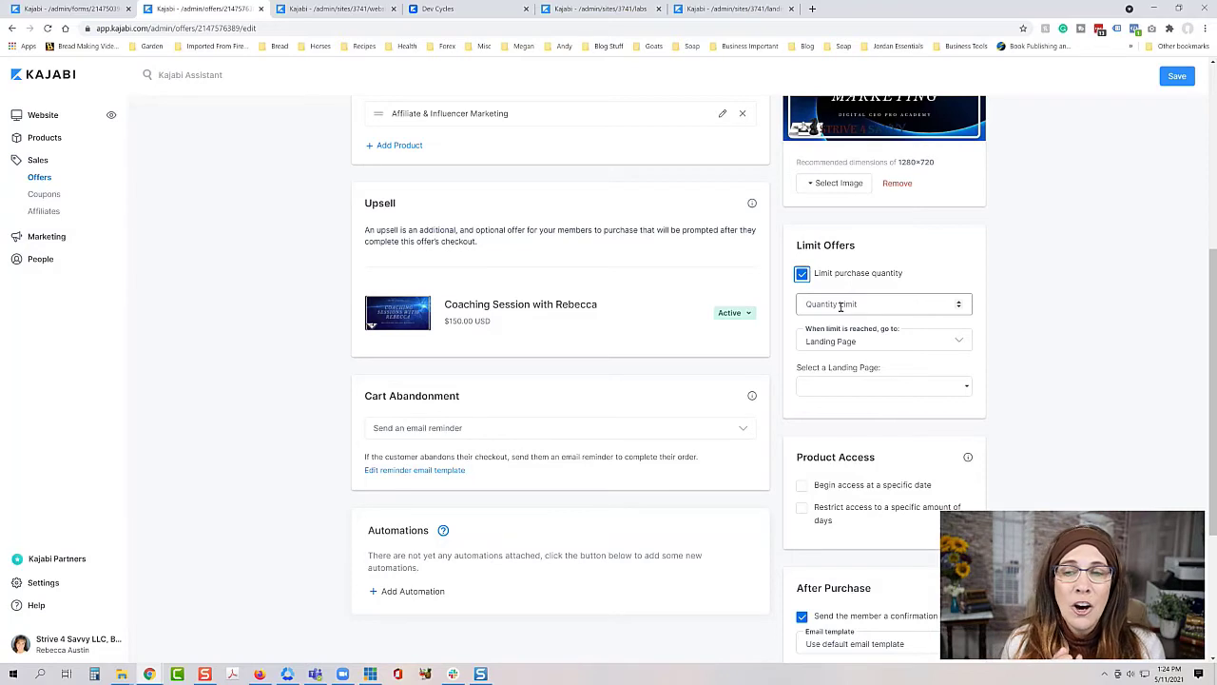
{"action": "left_click", "coordinate": [840, 306]}
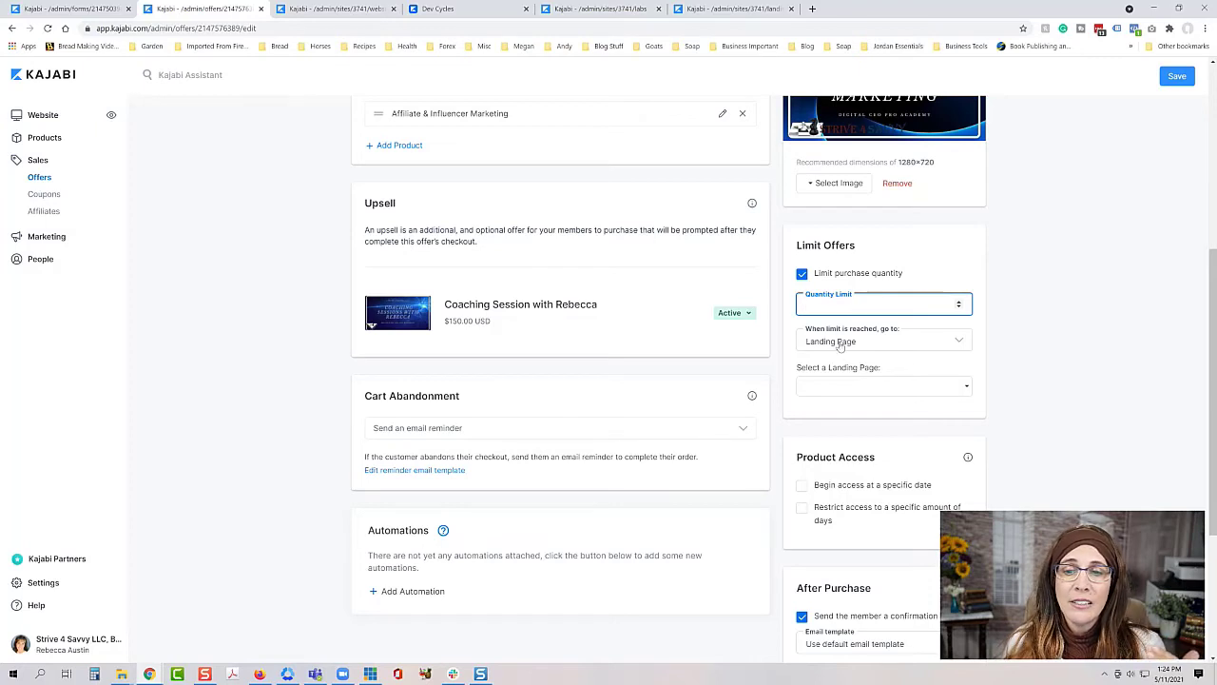
{"action": "left_click", "coordinate": [835, 344]}
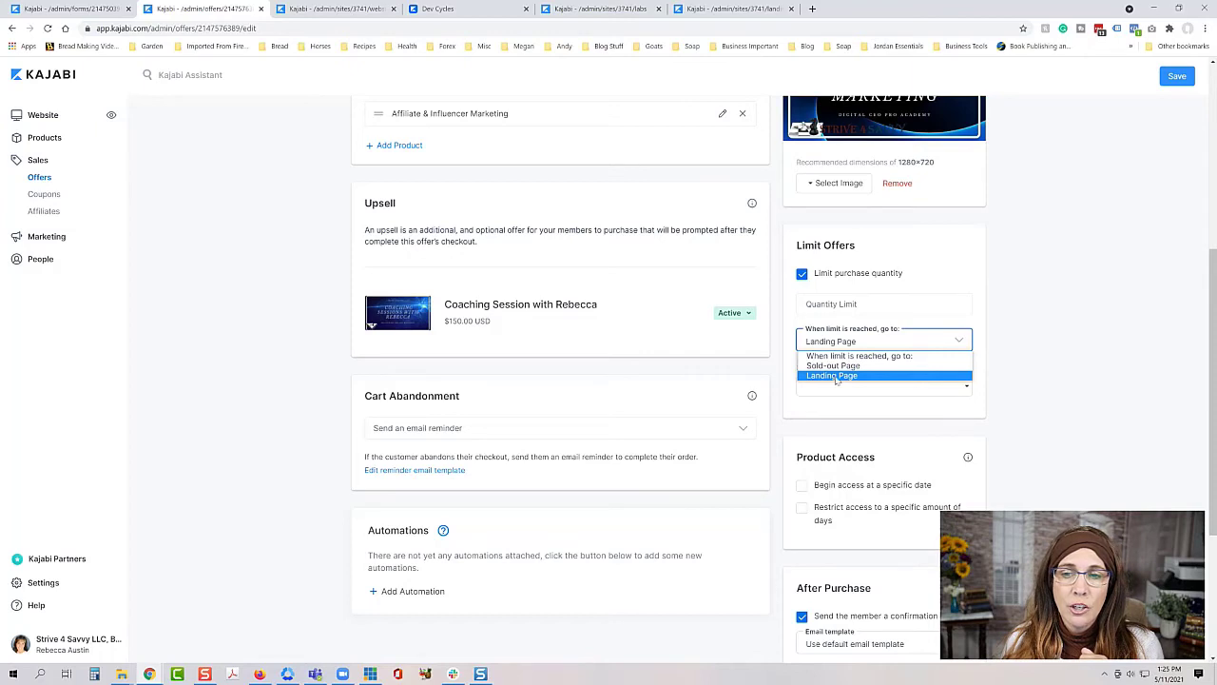
{"action": "left_click", "coordinate": [880, 303]}
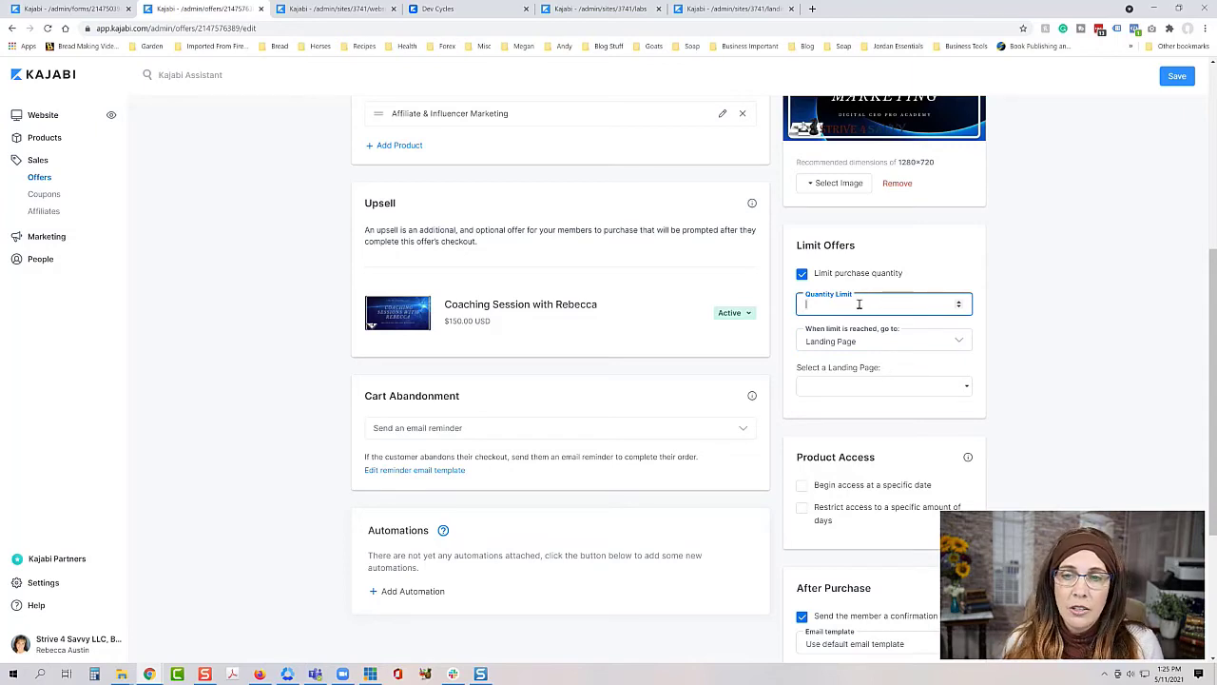
{"action": "left_click", "coordinate": [802, 274]}
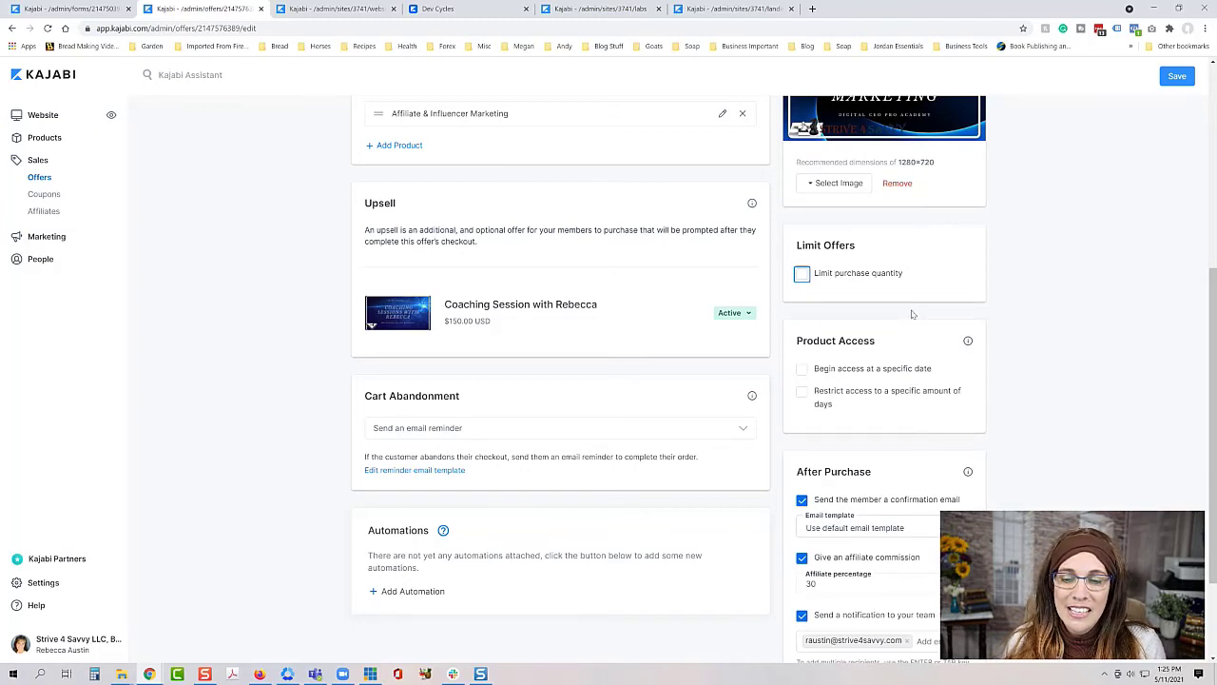
{"action": "scroll", "coordinate": [911, 313], "scroll_direction": "up", "scroll_amount": 1}
{"action": "scroll", "coordinate": [911, 314], "scroll_direction": "up", "scroll_amount": 1}
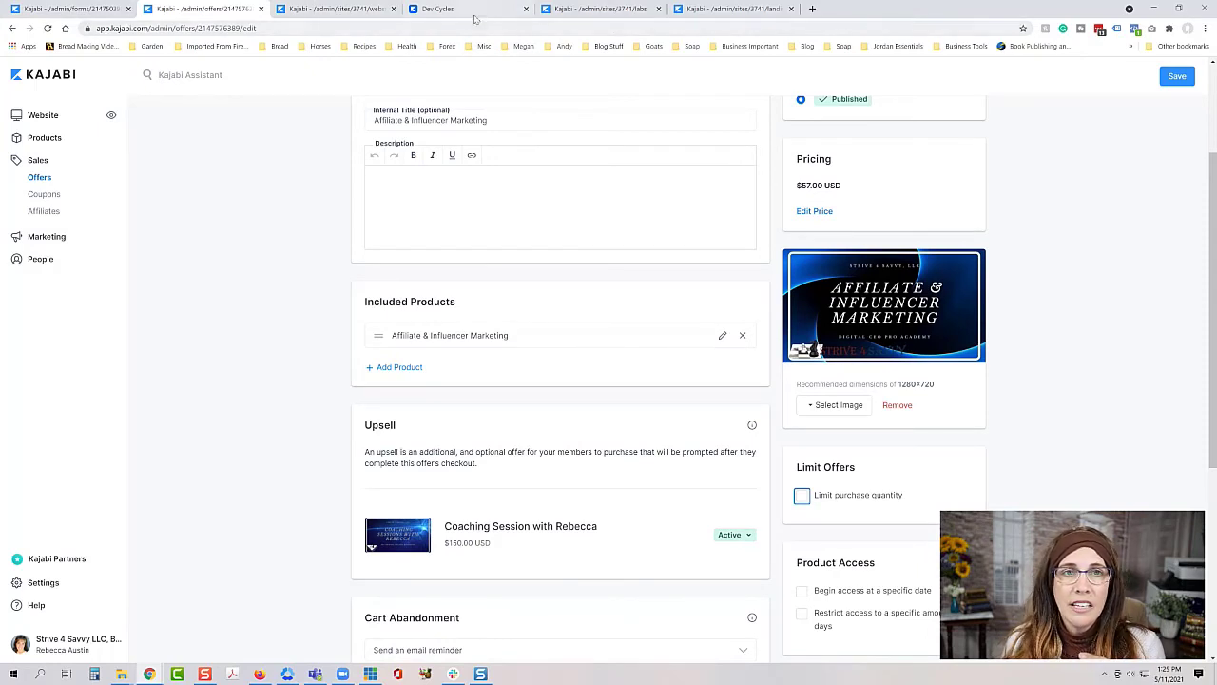
Look through Kajabi's Development Cycles page, from the previous London, Newport and Cambria cycles to the upcoming Toronto cycle
{"action": "left_click", "coordinate": [594, 9]}
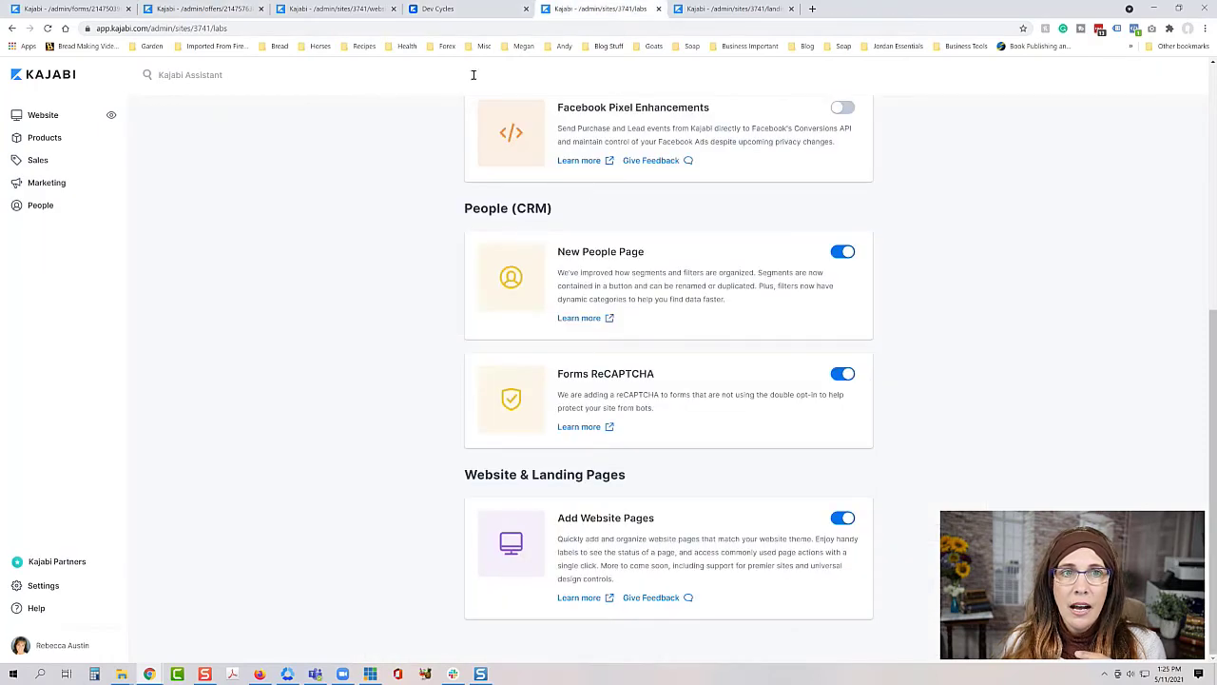
{"action": "left_click", "coordinate": [460, 15]}
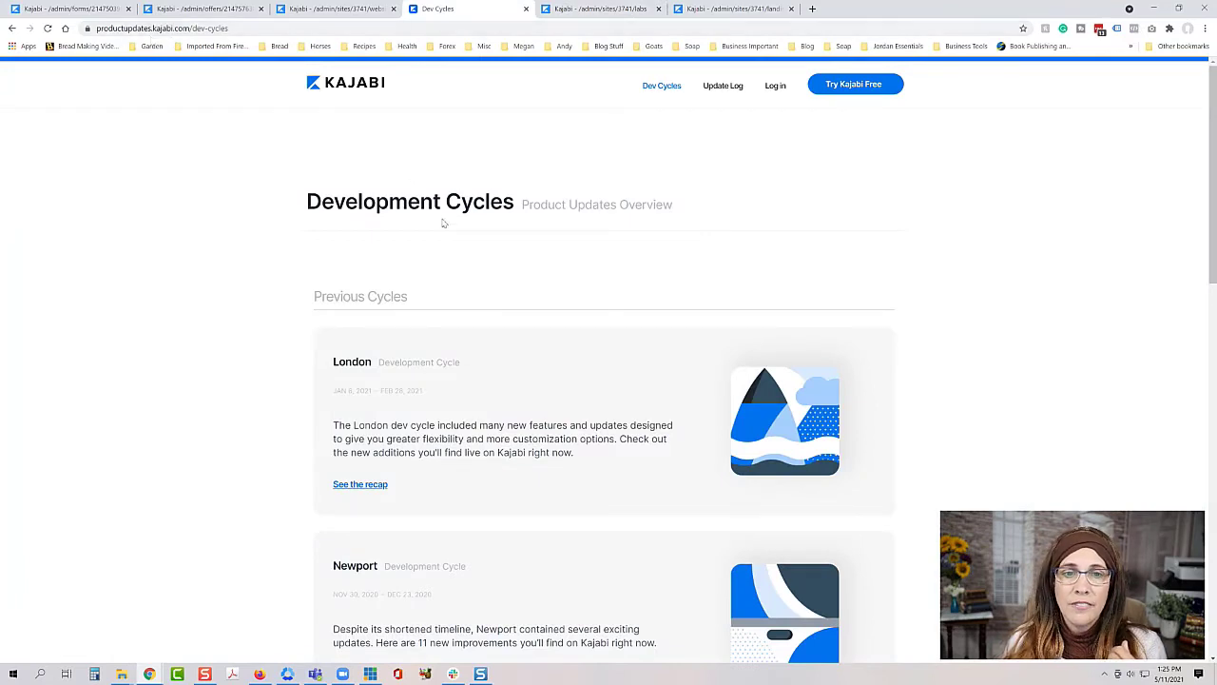
{"action": "scroll", "coordinate": [448, 224], "scroll_direction": "down", "scroll_amount": 4}
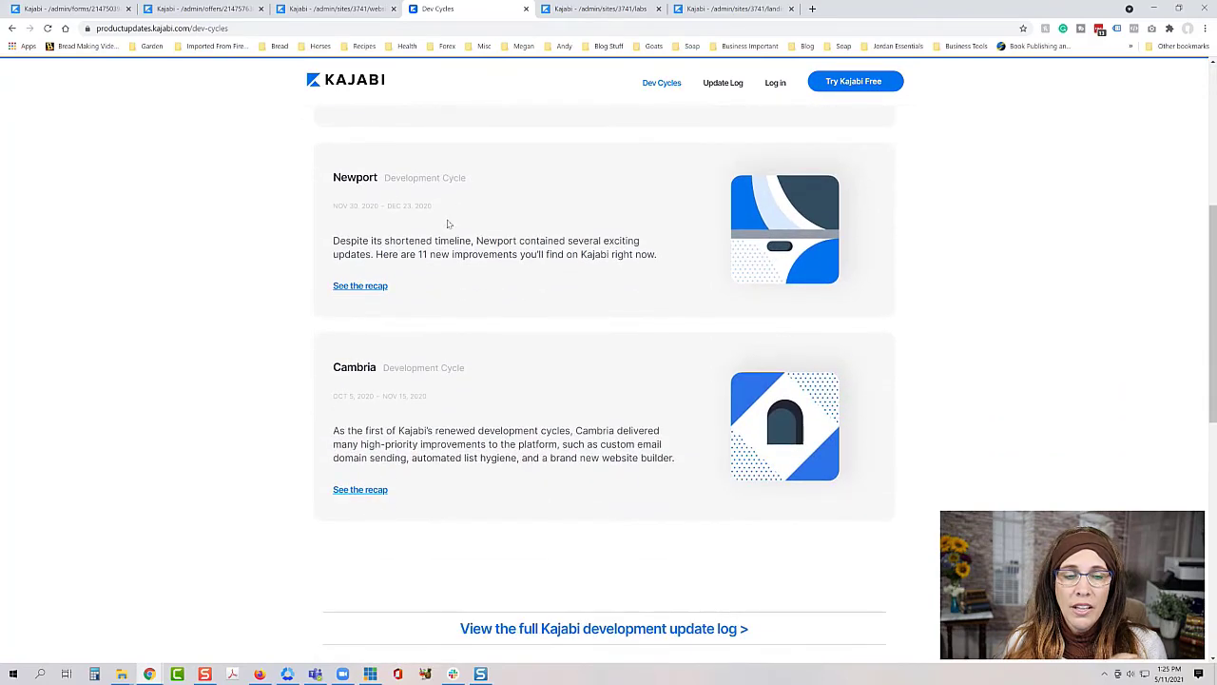
{"action": "scroll", "coordinate": [447, 226], "scroll_direction": "down", "scroll_amount": 5}
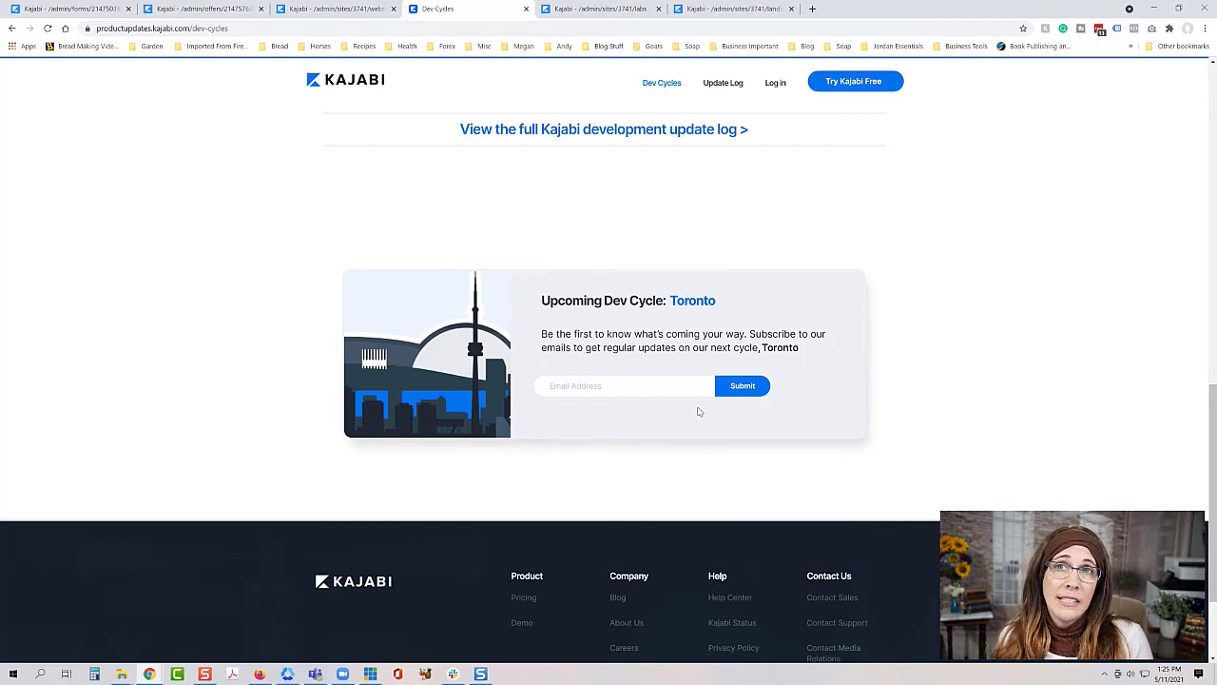
{"action": "scroll", "coordinate": [693, 414], "scroll_direction": "up", "scroll_amount": 7}
{"action": "scroll", "coordinate": [622, 285], "scroll_direction": "up", "scroll_amount": 3}
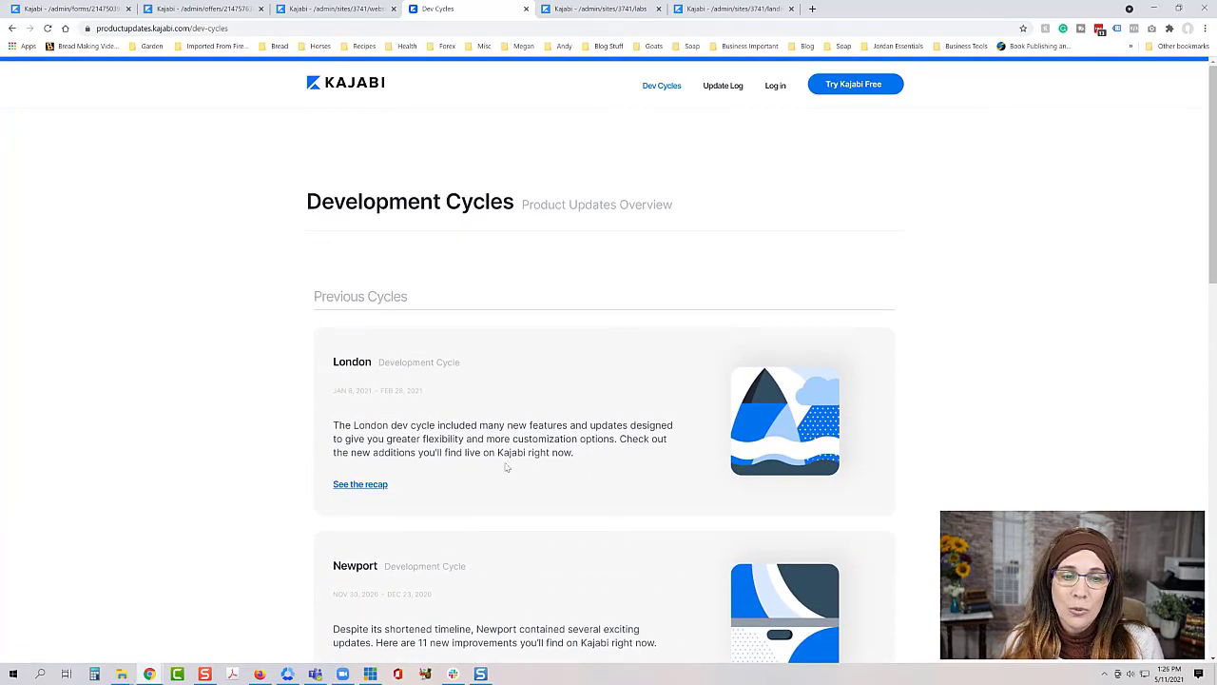
{"action": "scroll", "coordinate": [474, 419], "scroll_direction": "down", "scroll_amount": 1}
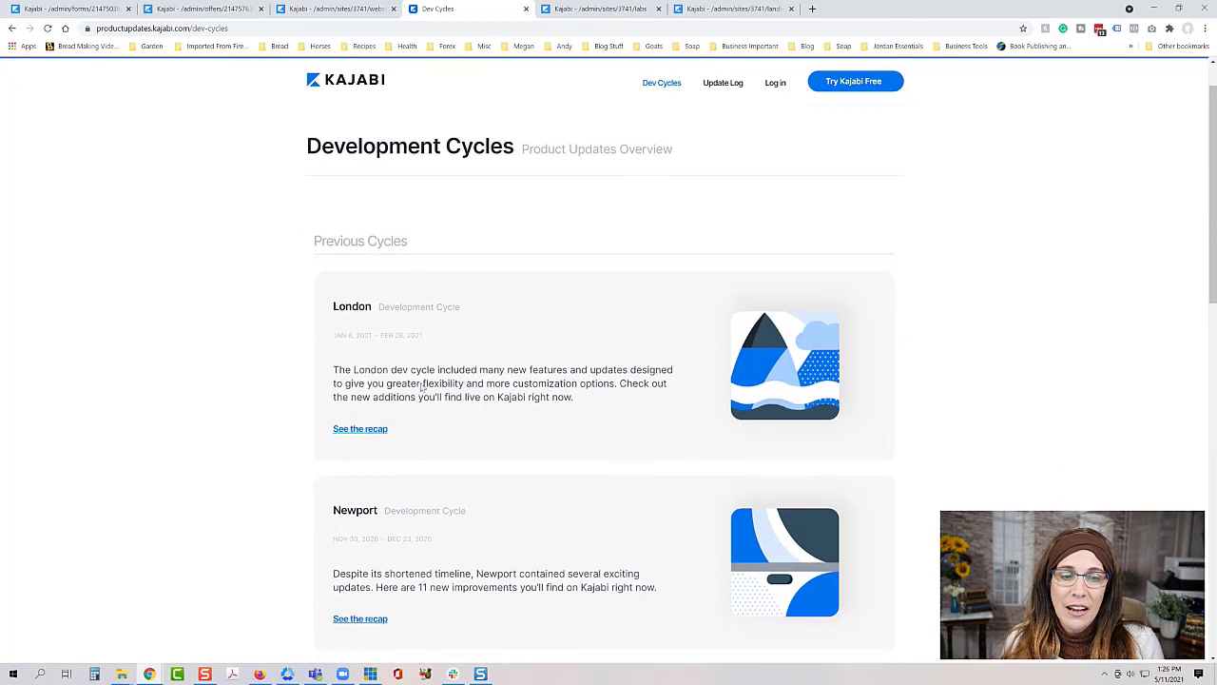